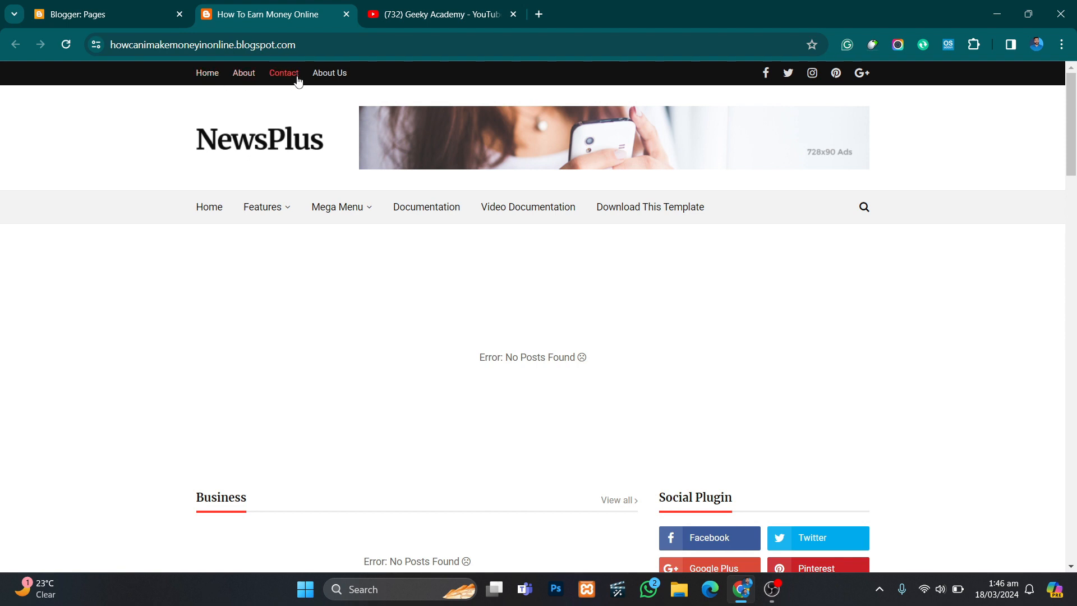
- Look over the live blog's home page, from the navigation menus and header ad to the recent posts
mouse_move(284, 218)
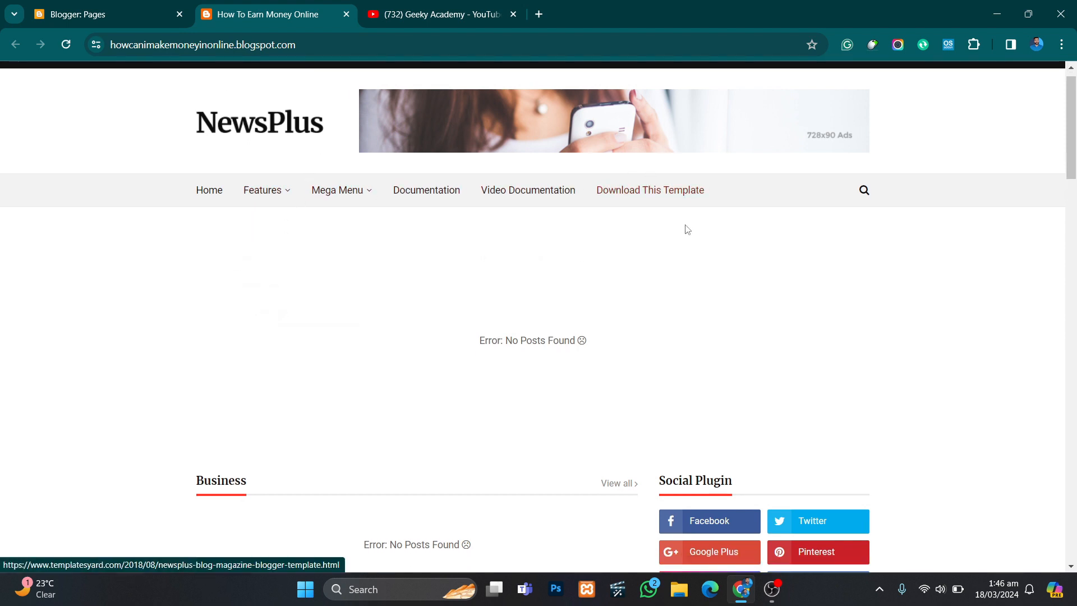
scroll(680, 236, "down", 3)
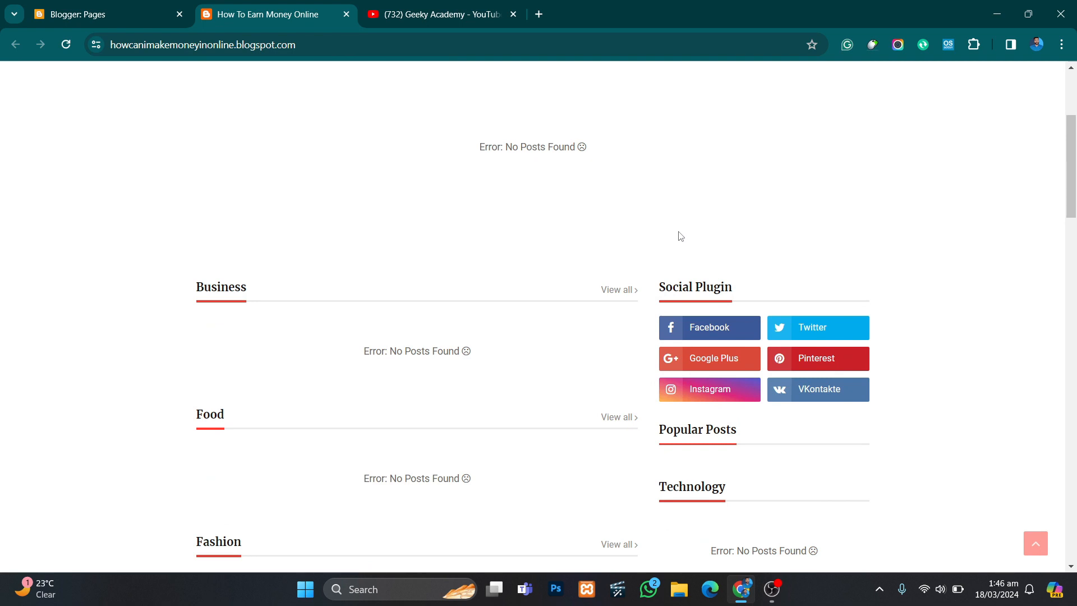
scroll(680, 242, "up", 3)
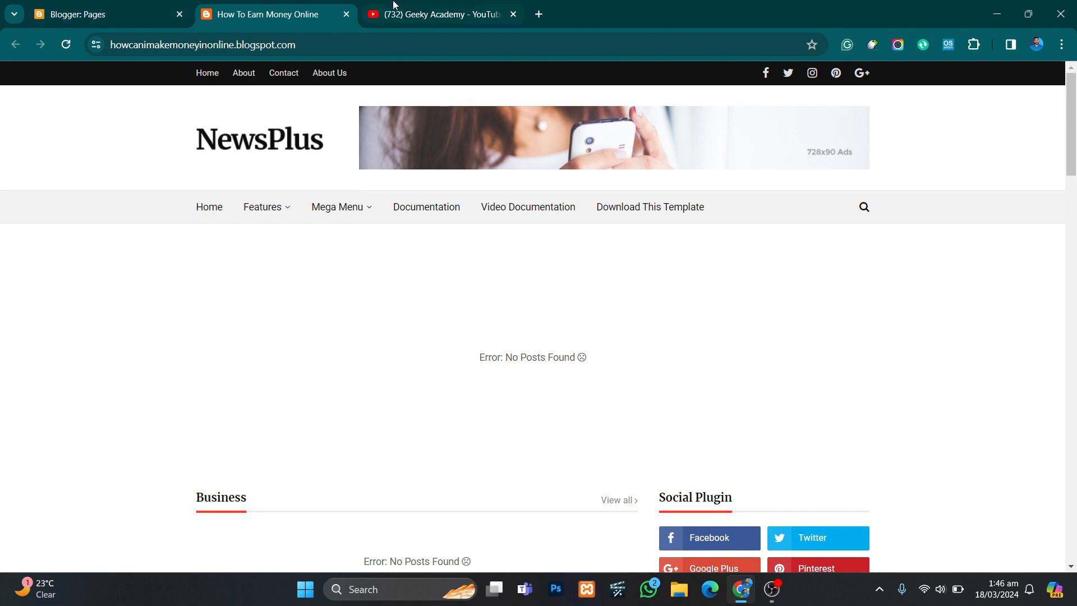
scroll(256, 229, "down", 4)
scroll(246, 218, "down", 6)
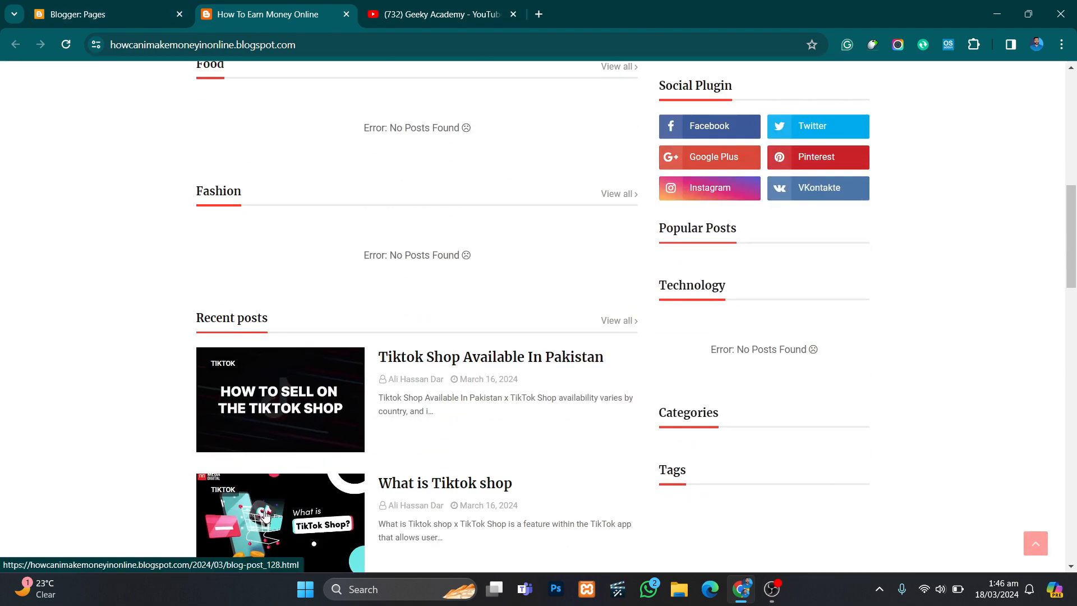
scroll(266, 510, "up", 10)
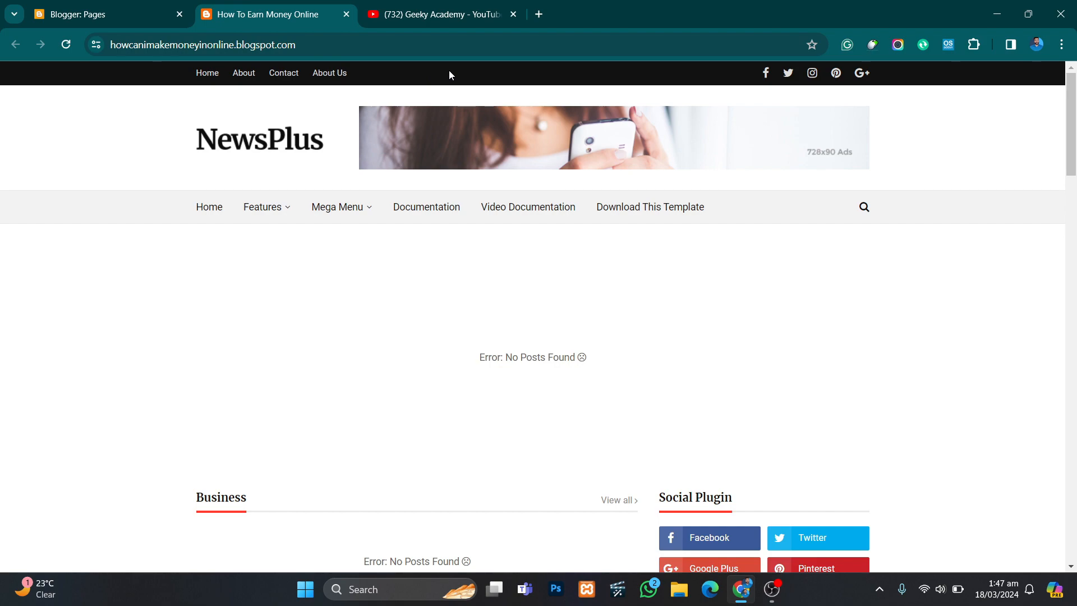
- Show the Geeky Academy YouTube channel's playlists and set its subscription notifications to All
left_click(446, 12)
scroll(525, 399, "down", 3)
scroll(526, 402, "up", 3)
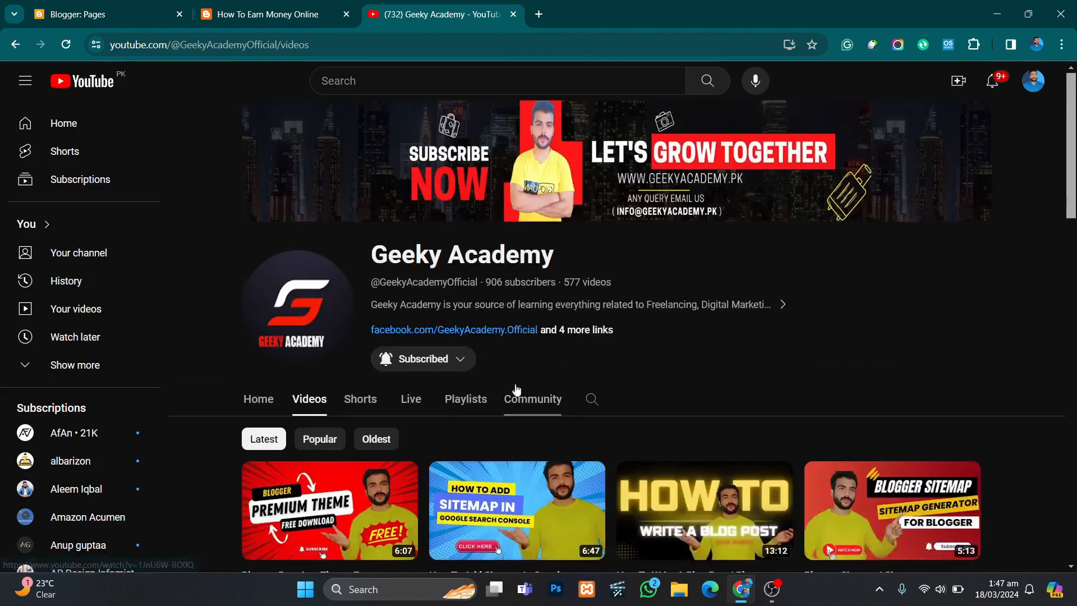
left_click(477, 401)
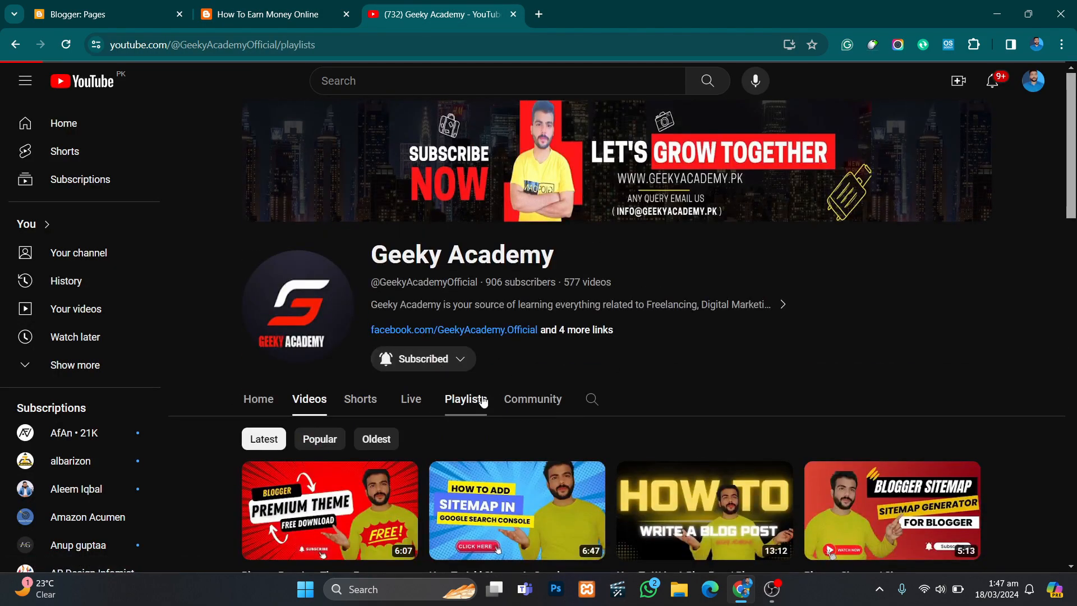
scroll(474, 403, "down", 4)
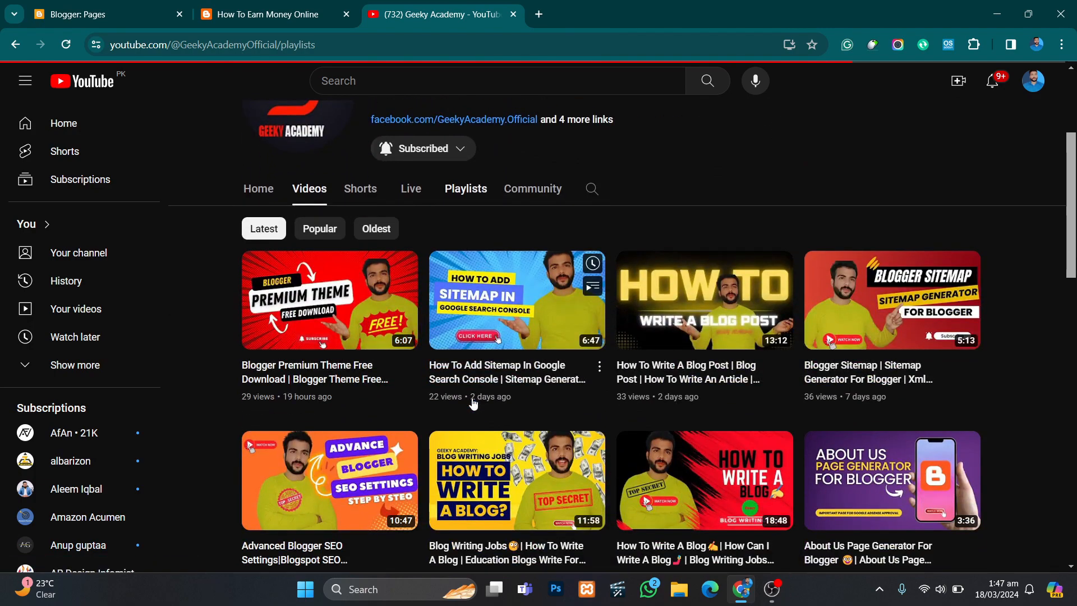
scroll(473, 402, "down", 7)
scroll(473, 402, "up", 6)
scroll(472, 403, "up", 5)
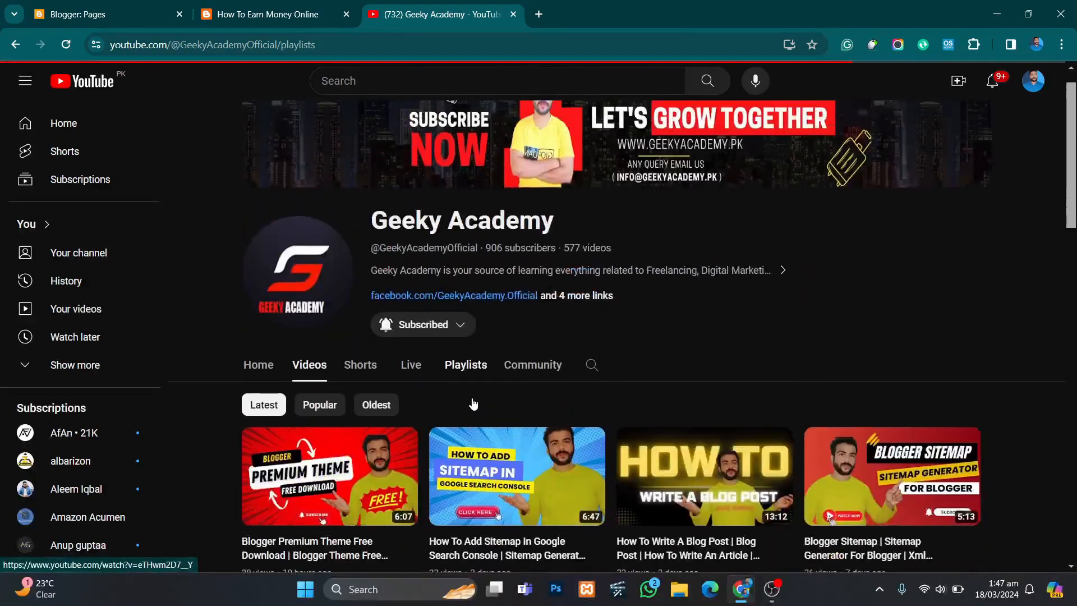
left_click(428, 363)
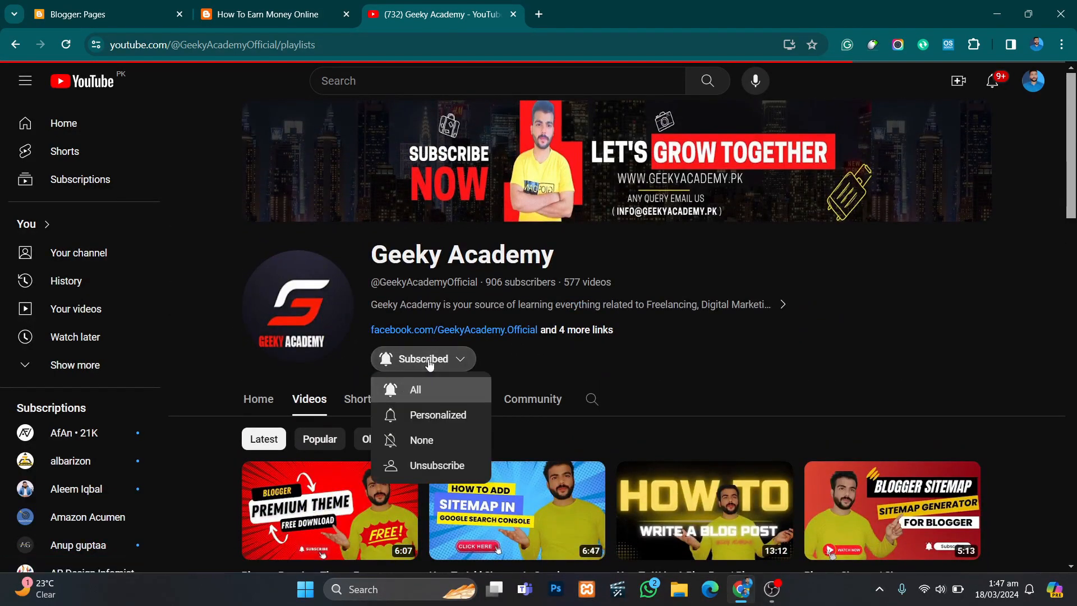
left_click(441, 390)
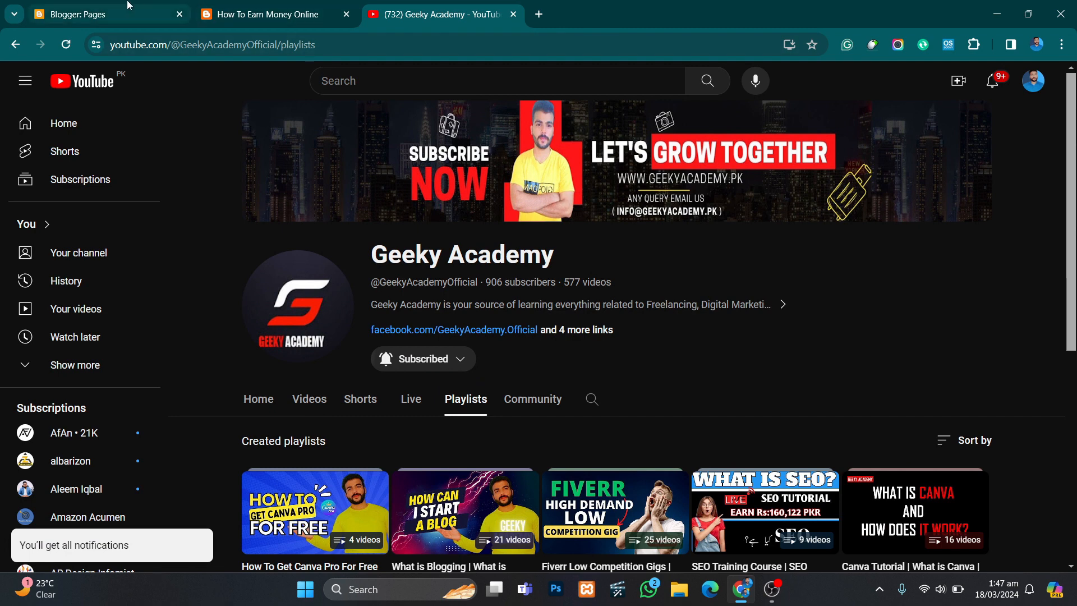
- Compare the blog's published pages in Blogger with the top navigation links on the live site
left_click(109, 14)
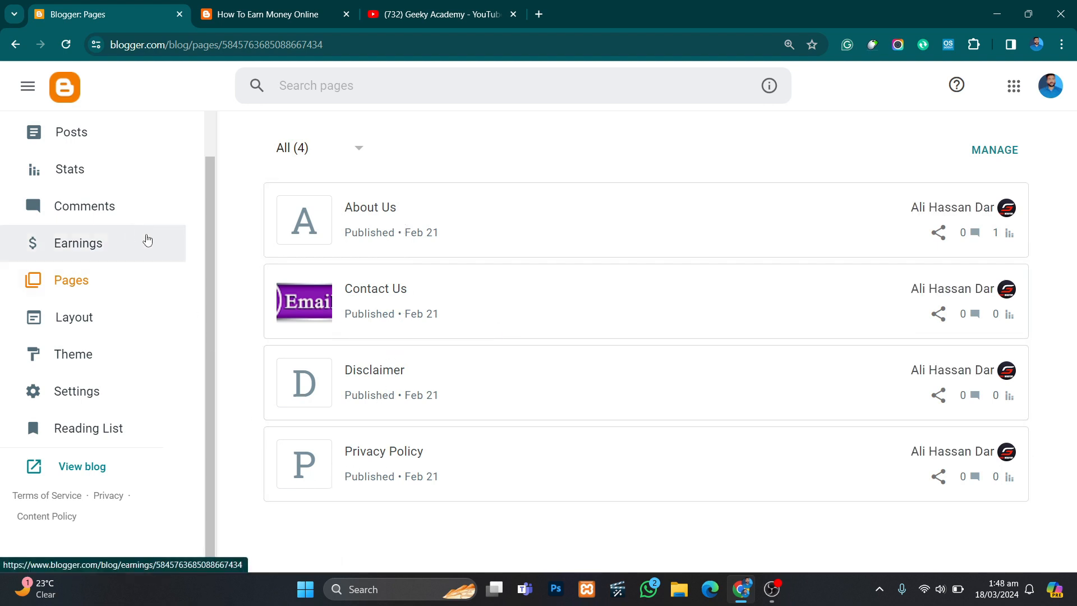
left_click(241, 5)
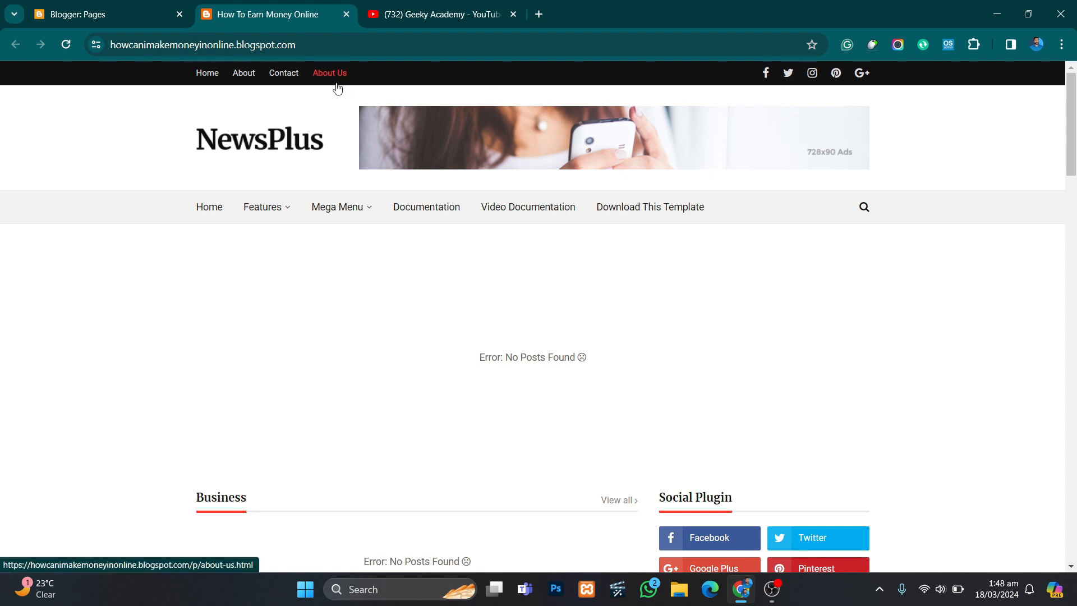
left_click(144, 6)
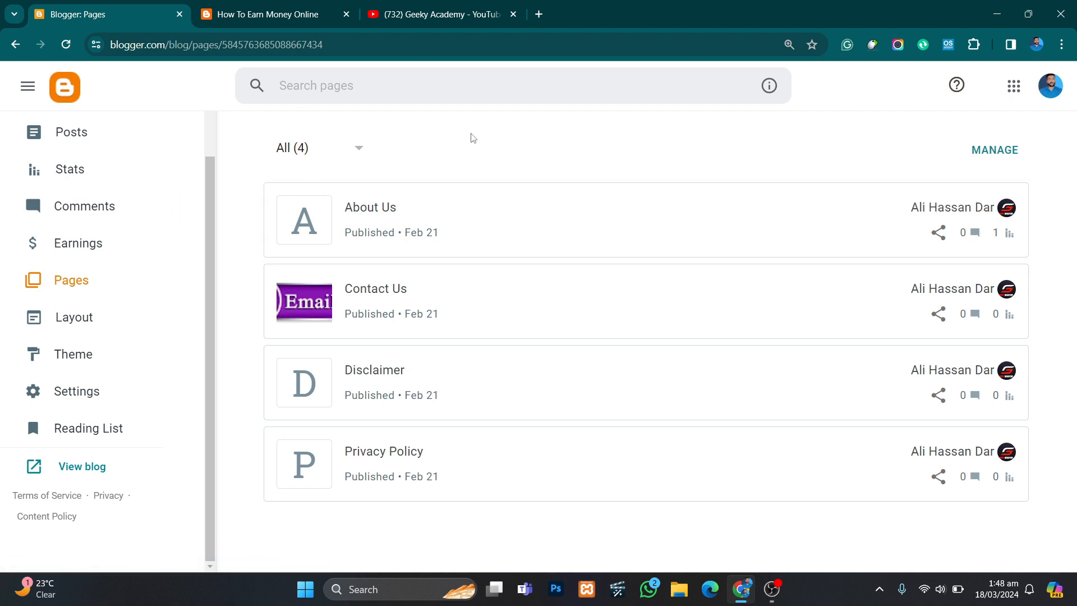
- Launch Blogger from the Google apps list on google.com in a new tab and make that tab the second one
left_click(540, 14)
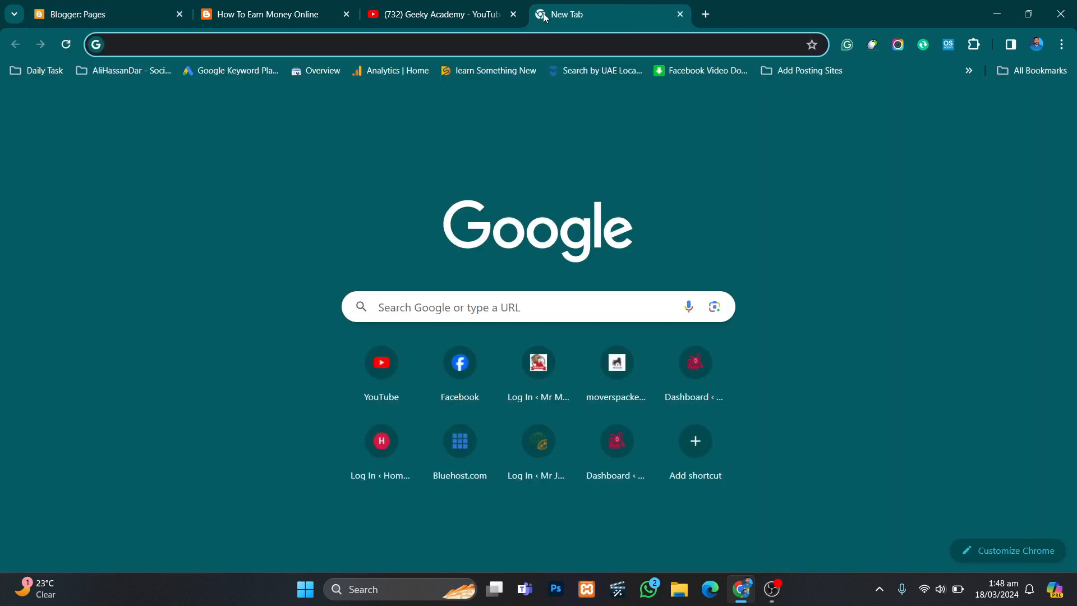
type("google.com")
key("Return")
left_click(1019, 82)
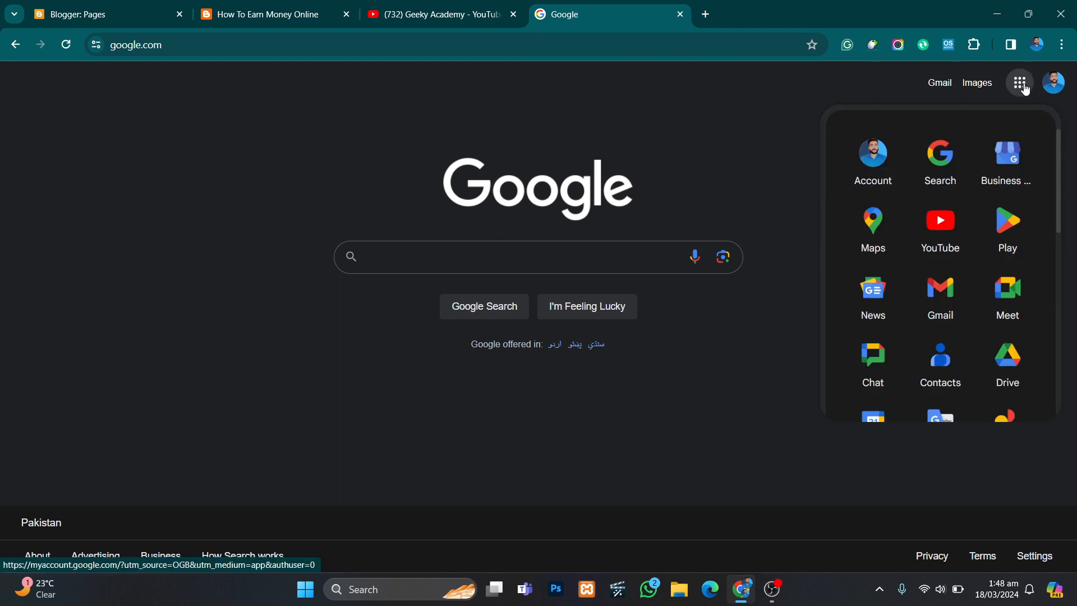
scroll(1012, 211, "down", 3)
scroll(1011, 210, "down", 3)
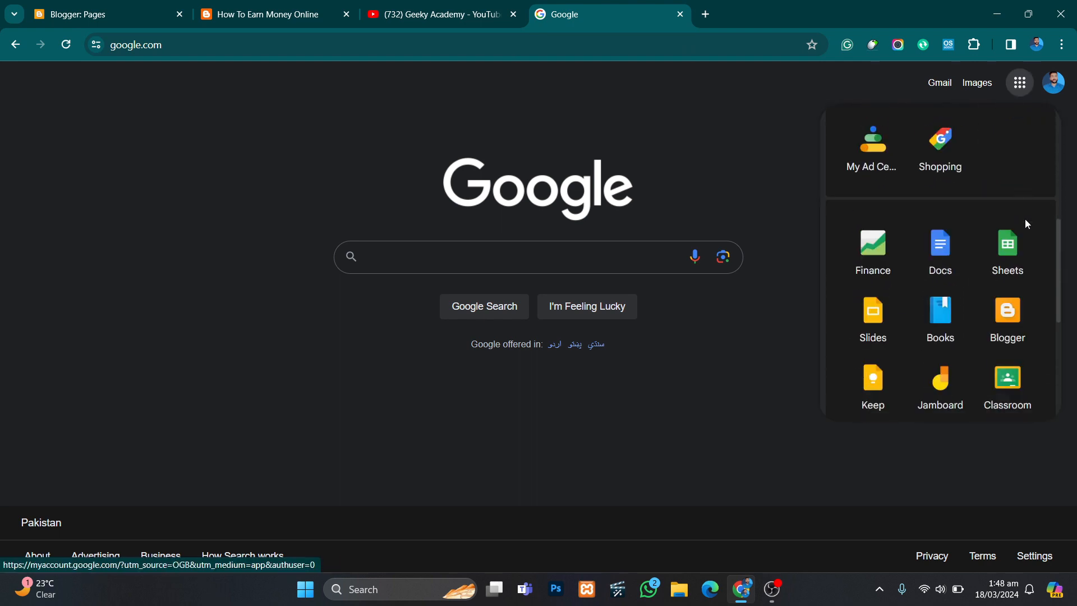
scroll(1024, 221, "down", 2)
left_click(1020, 241)
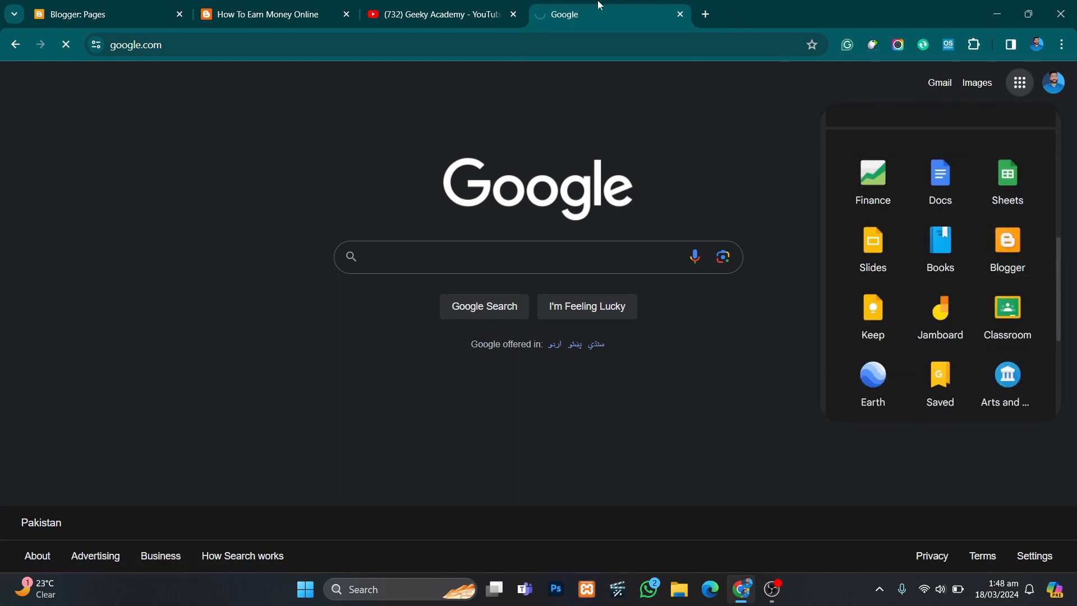
left_click_drag(600, 5, 280, 8)
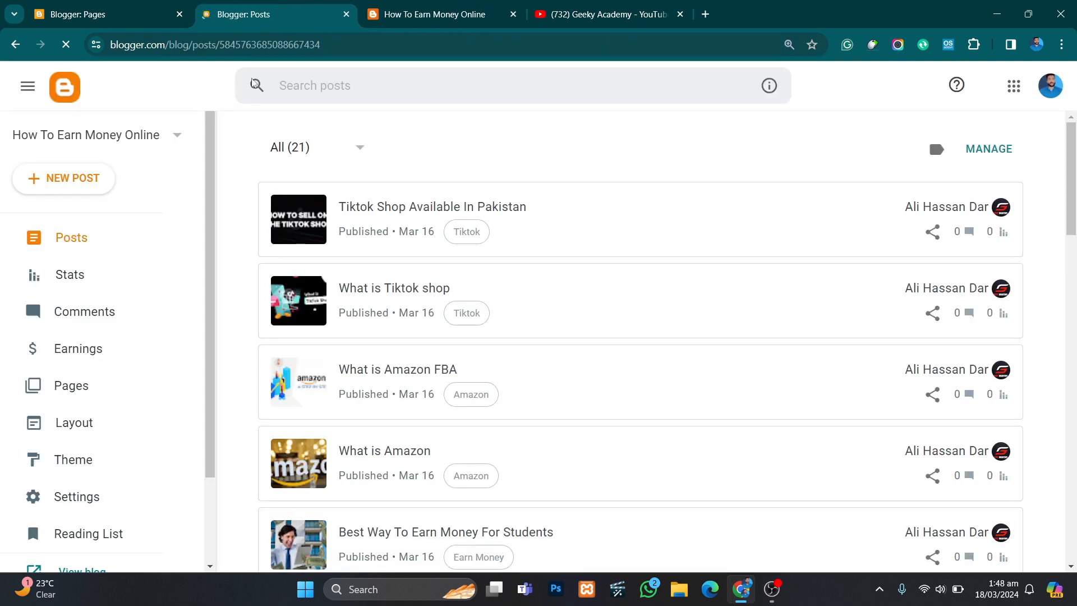
- Look through the blog's published posts and open its list of pages
scroll(317, 250, "down", 5)
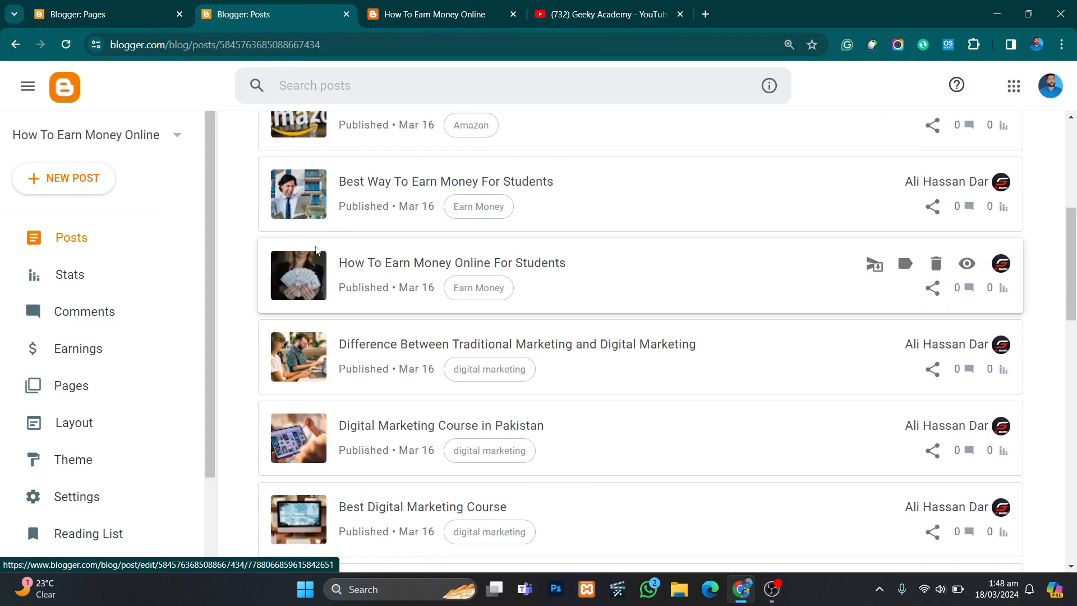
scroll(314, 179, "down", 3)
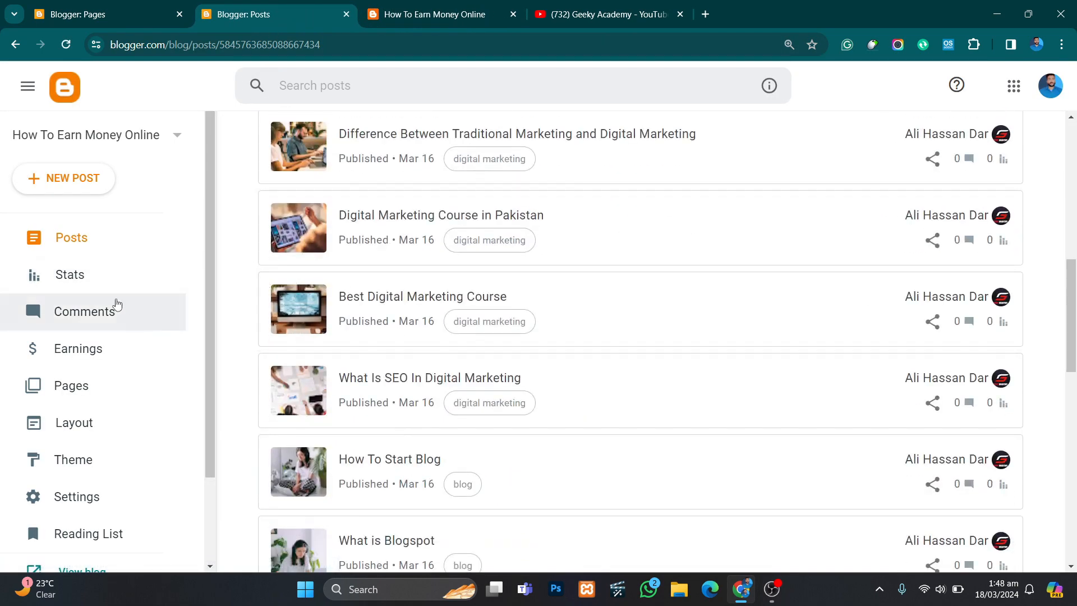
left_click(77, 388)
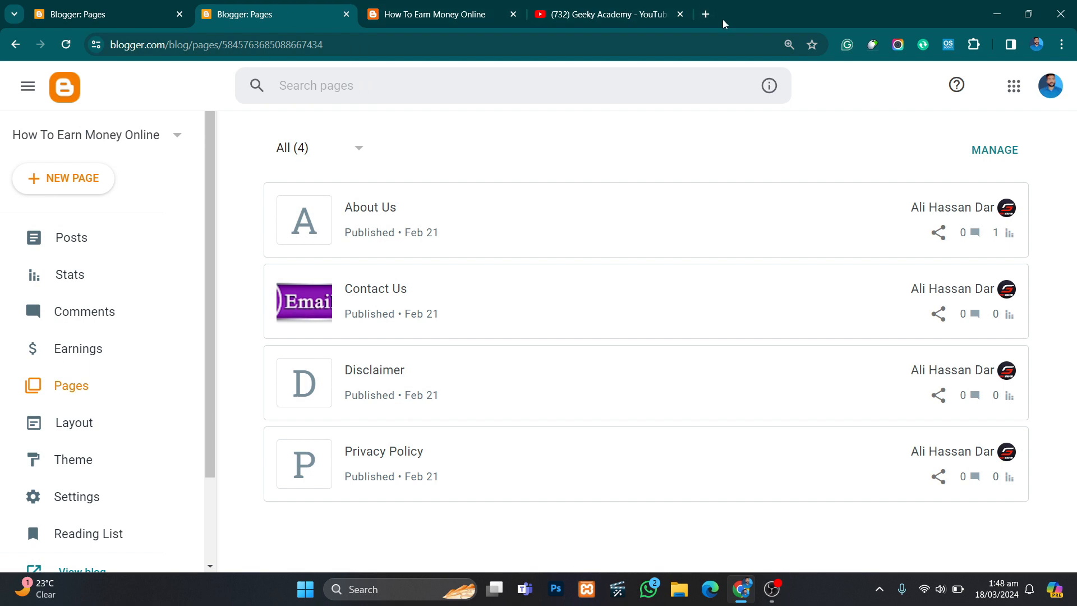
- Open google.com in a new tab and place it directly after the first Blogger tab
left_click(707, 13)
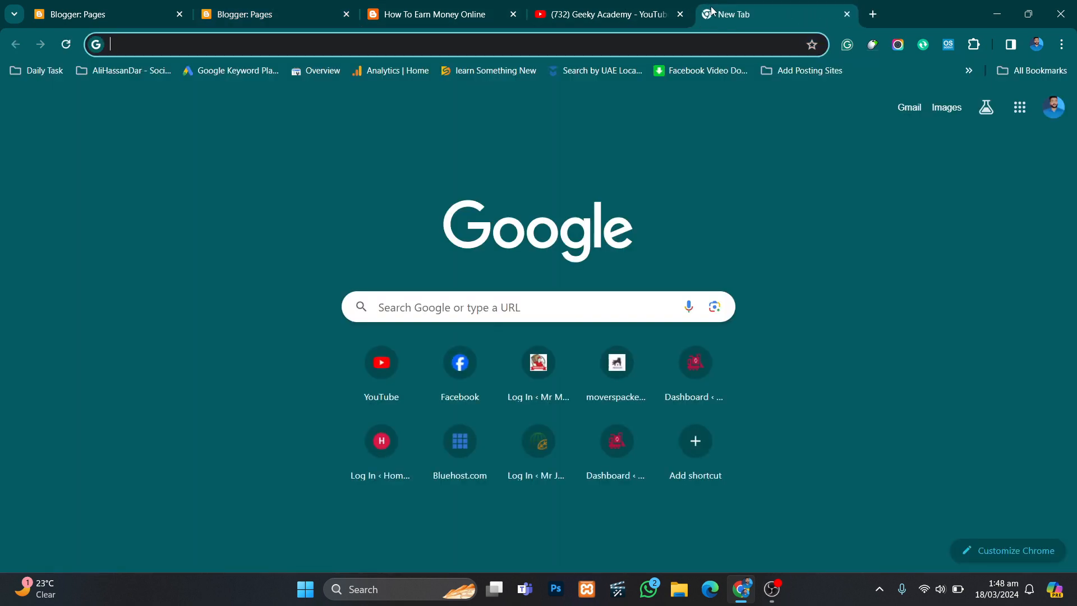
type("google.com")
key("Return")
left_click_drag(711, 10, 235, 10)
- Open the blog's Layout page in the first Blogger tab
left_click(413, 6)
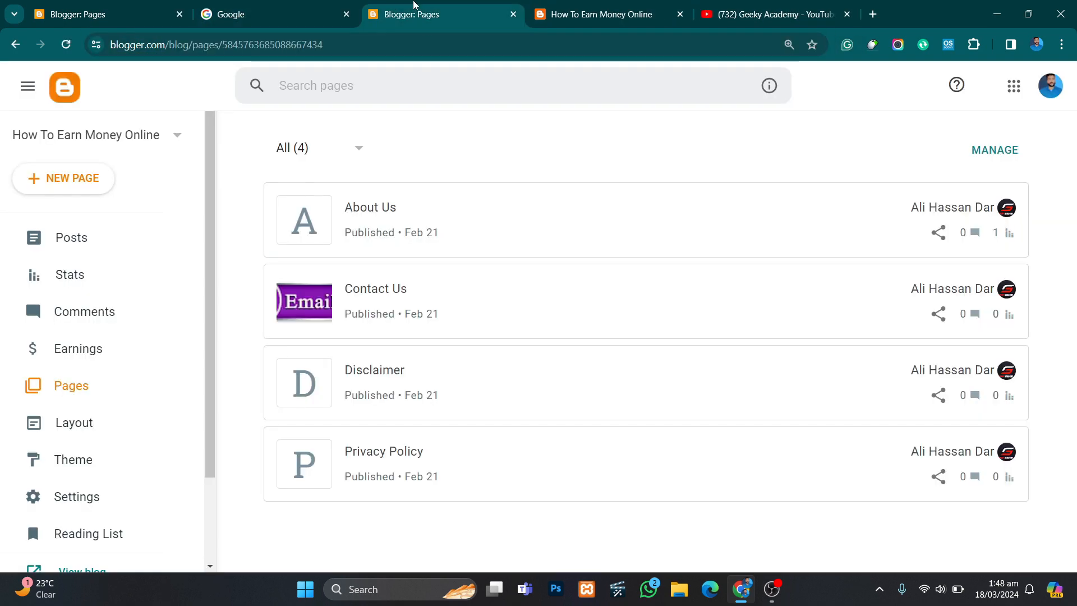
left_click(143, 5)
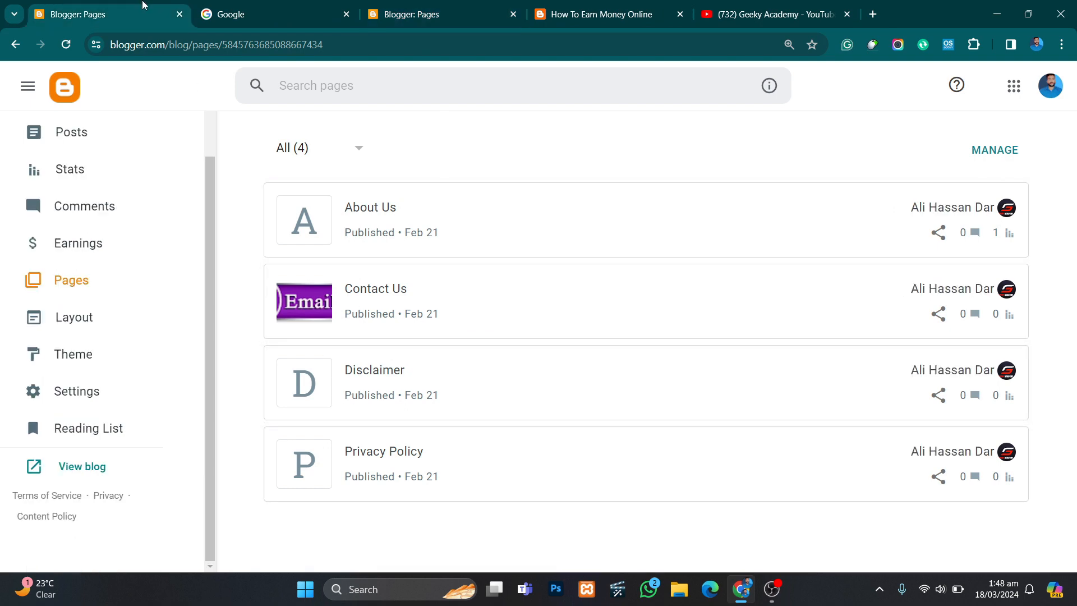
left_click(93, 316)
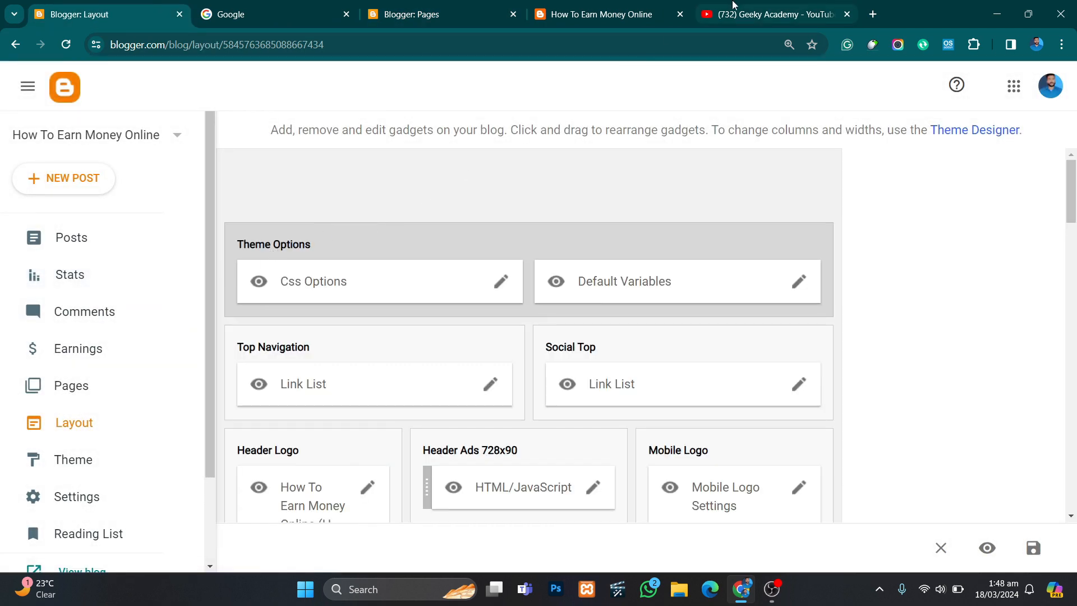
- Open the full "What is Blogging" playlist on the Geeky Academy channel and look through its videos
left_click(741, 6)
scroll(611, 187, "down", 1)
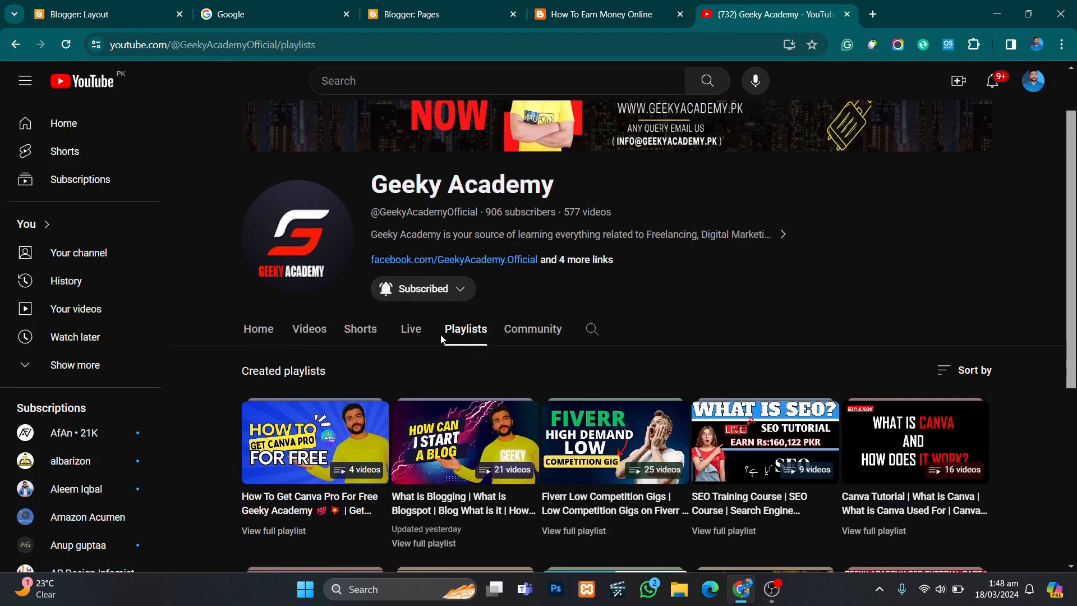
left_click(449, 542)
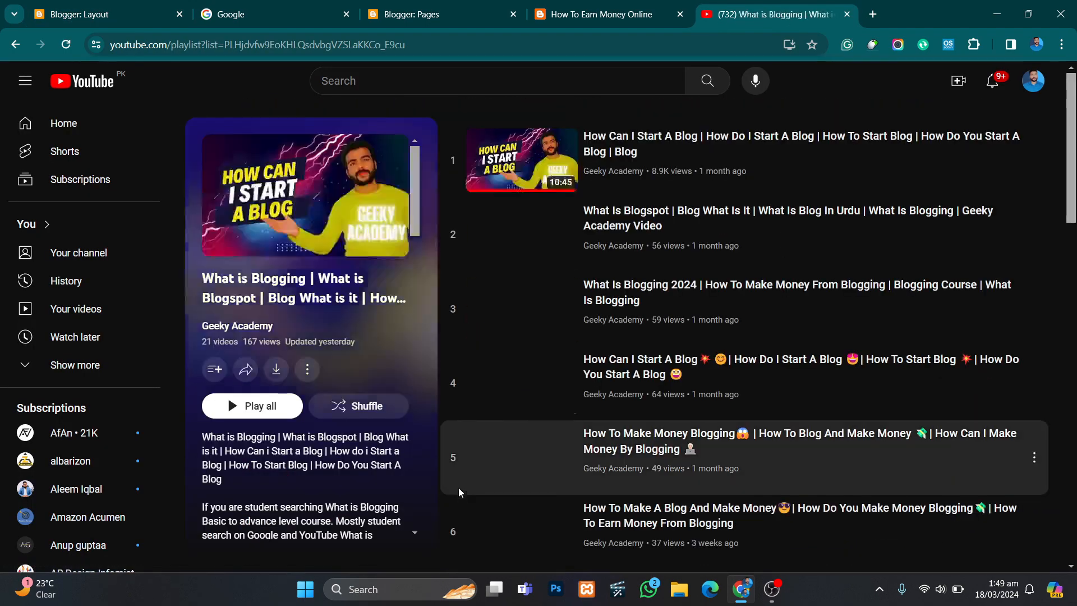
scroll(542, 328, "down", 6)
scroll(543, 328, "down", 6)
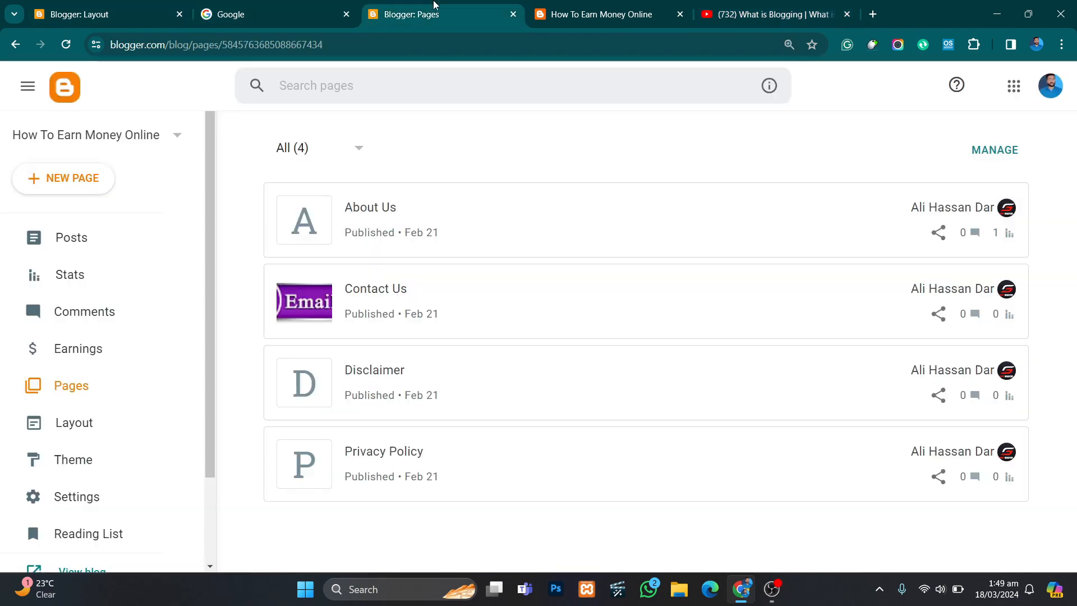
- Inspect the live blog's home page sections, sidebar widgets and footer
left_click(433, 7)
left_click(534, 6)
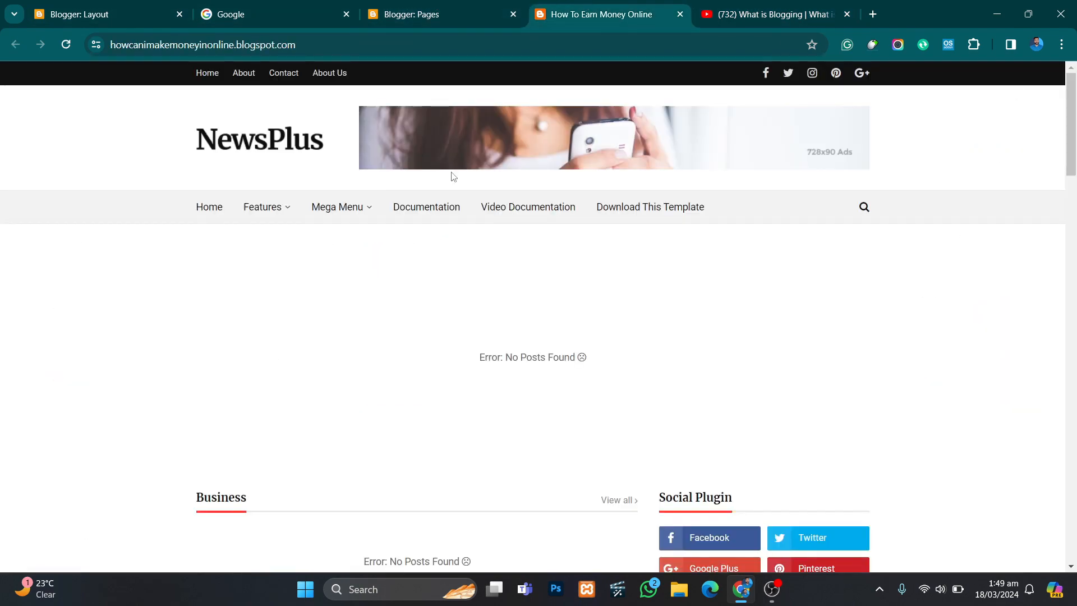
scroll(421, 278, "down", 9)
scroll(421, 277, "down", 20)
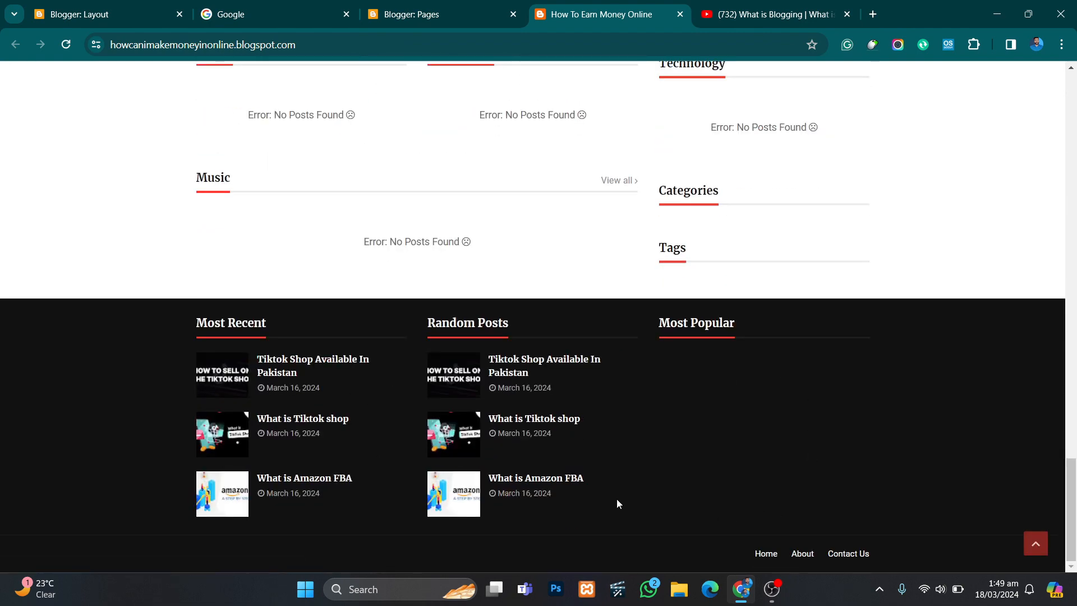
scroll(619, 499, "up", 15)
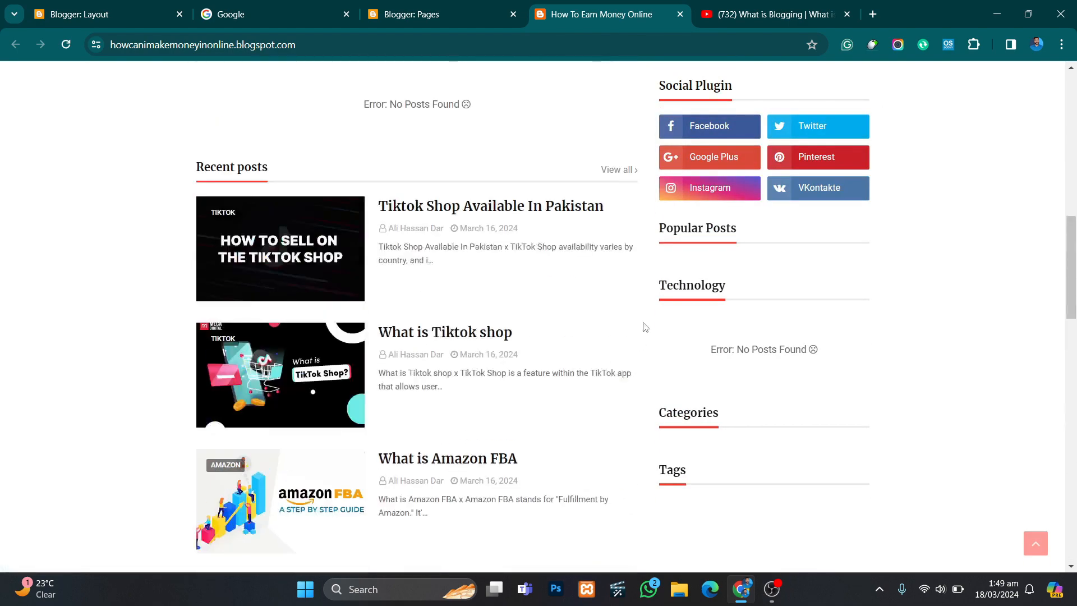
scroll(645, 327, "up", 5)
- Review the last videos of the blogging playlist and return to the blog's Layout page
left_click(773, 14)
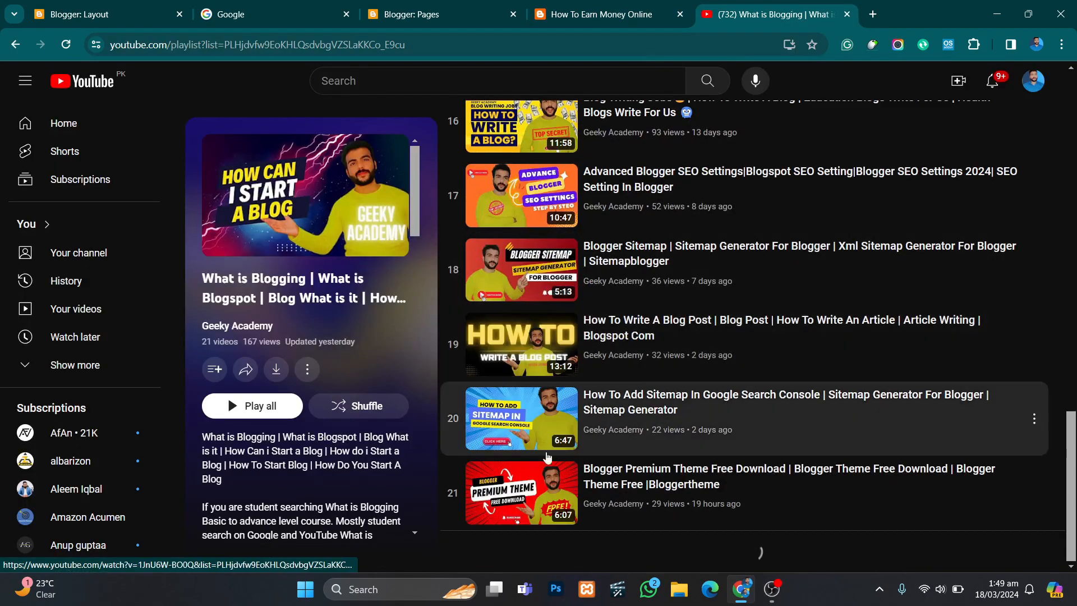
scroll(527, 337, "up", 4)
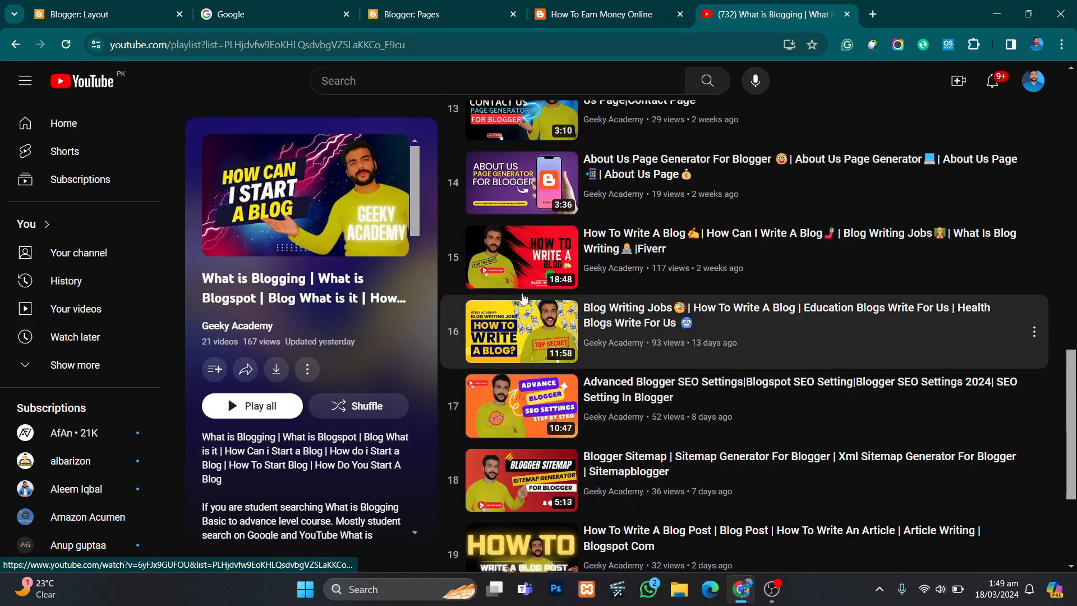
left_click(118, 4)
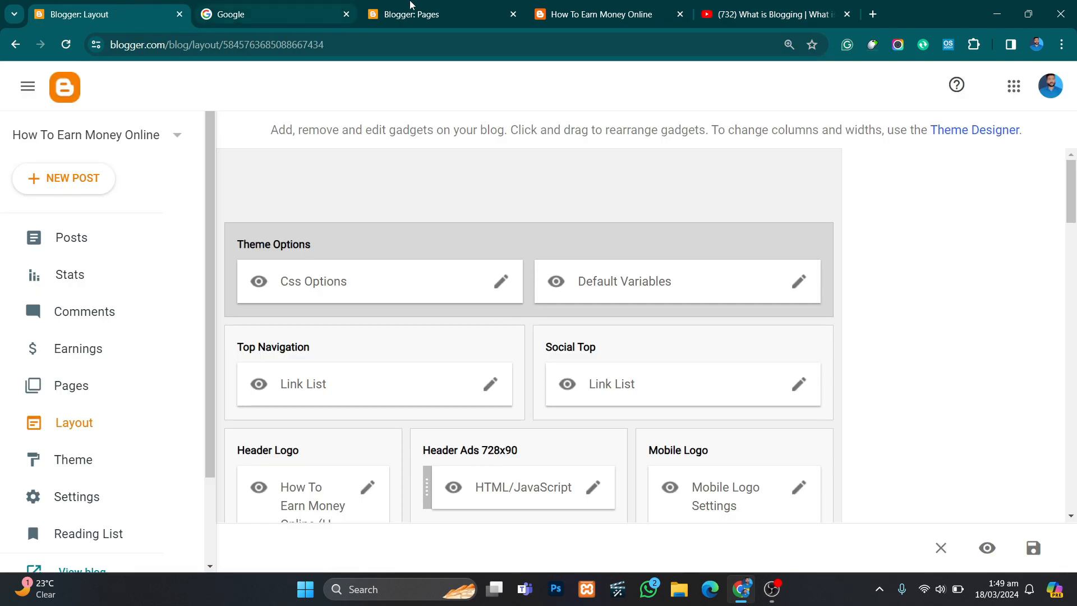
- Compare the live blog's header and top navigation links with the gadgets on the Layout page
left_click(449, 5)
left_click(541, 6)
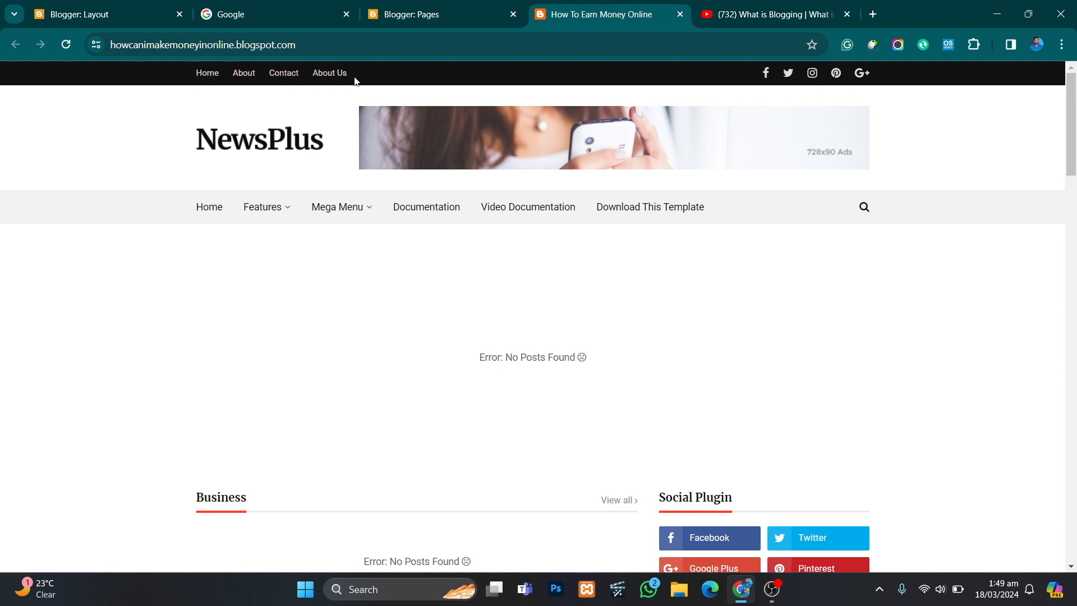
left_click(84, 14)
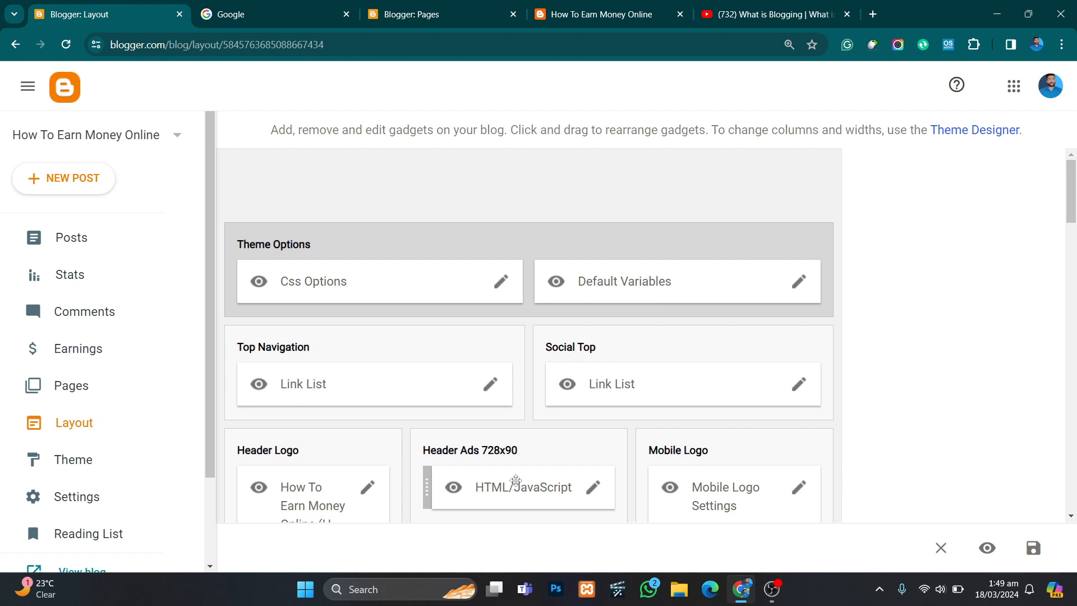
scroll(341, 301, "down", 1)
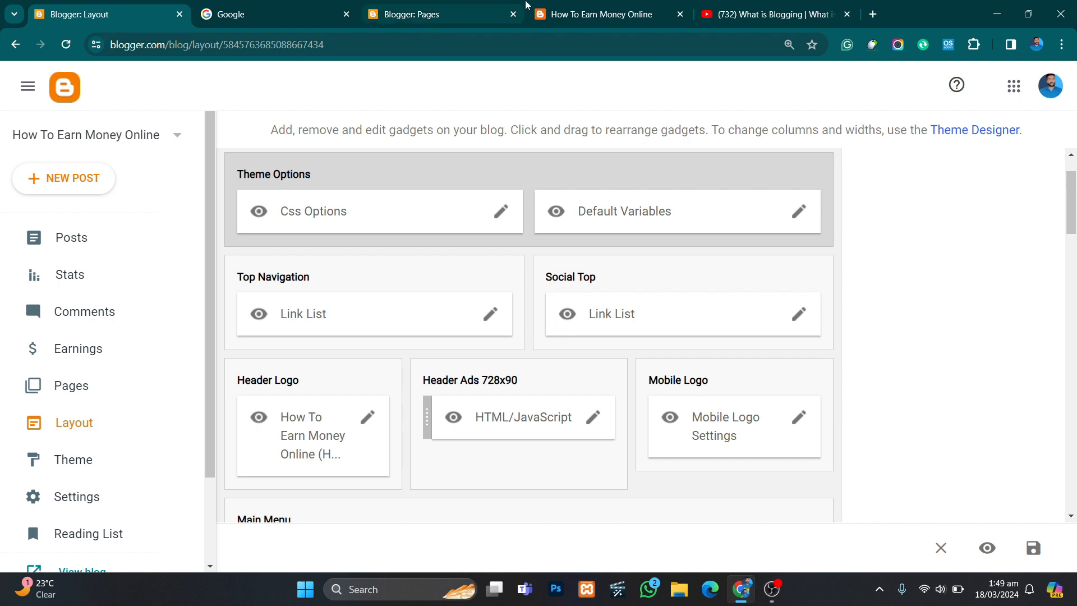
left_click(600, 14)
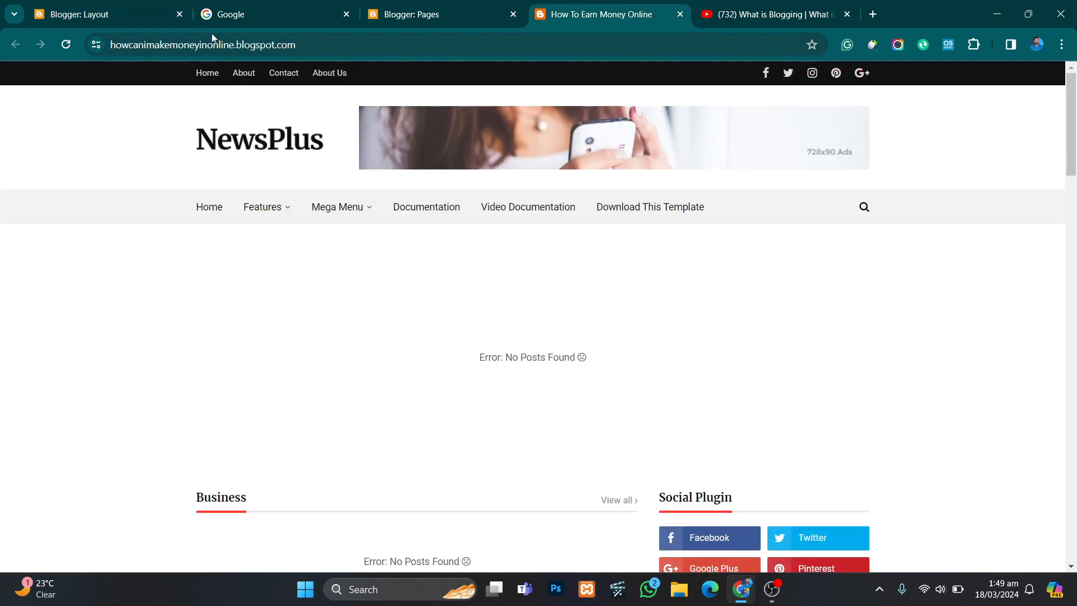
left_click(85, 6)
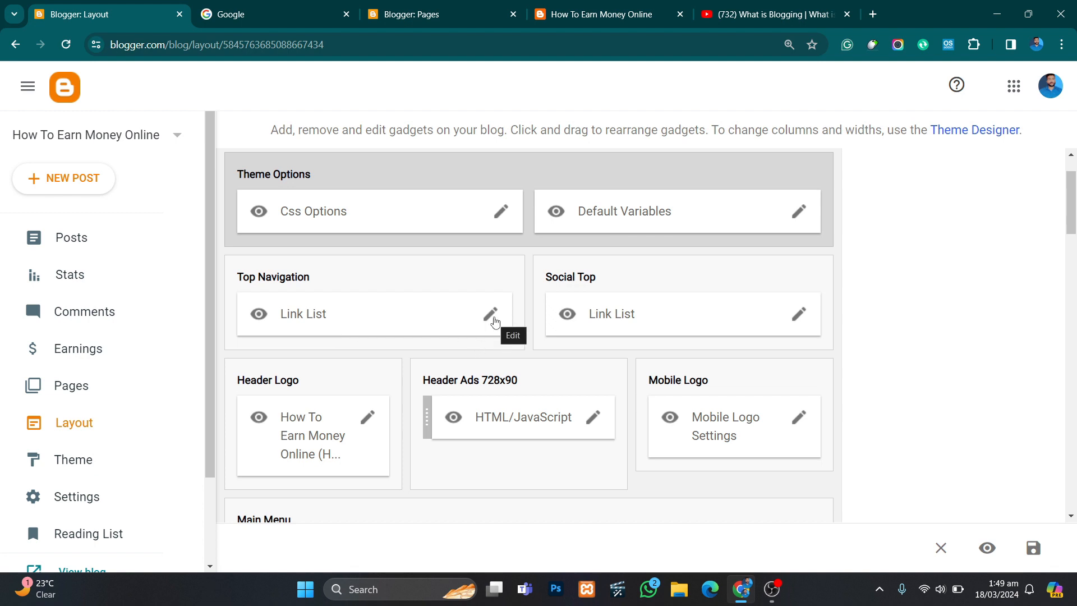
- Open the Top Navigation link list and delete its About, Contact and About Us links, keeping only Home
left_click(490, 315)
scroll(494, 321, "down", 5)
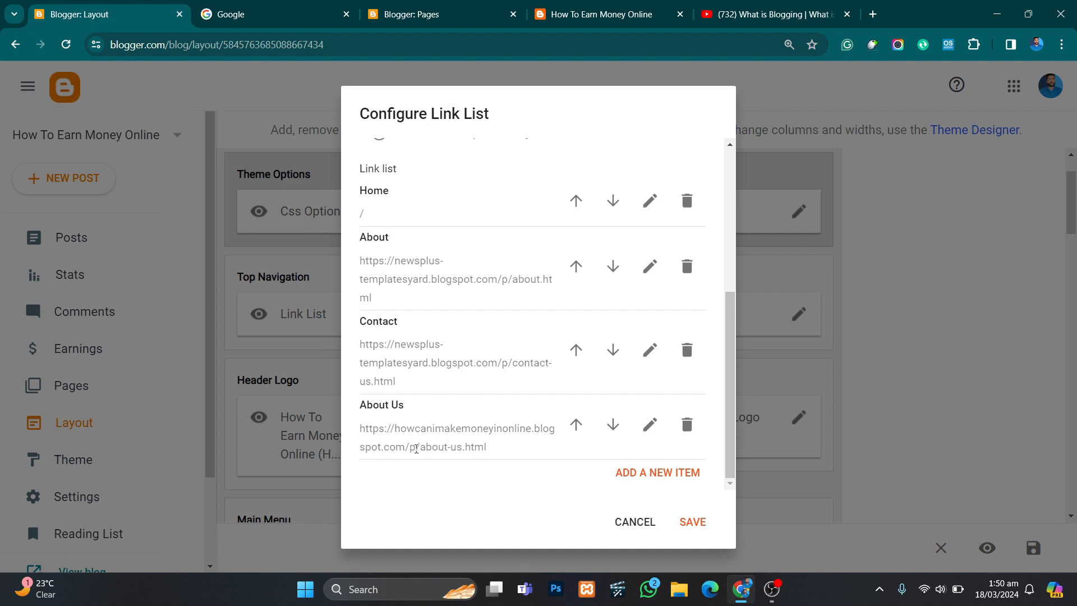
scroll(417, 450, "up", 3)
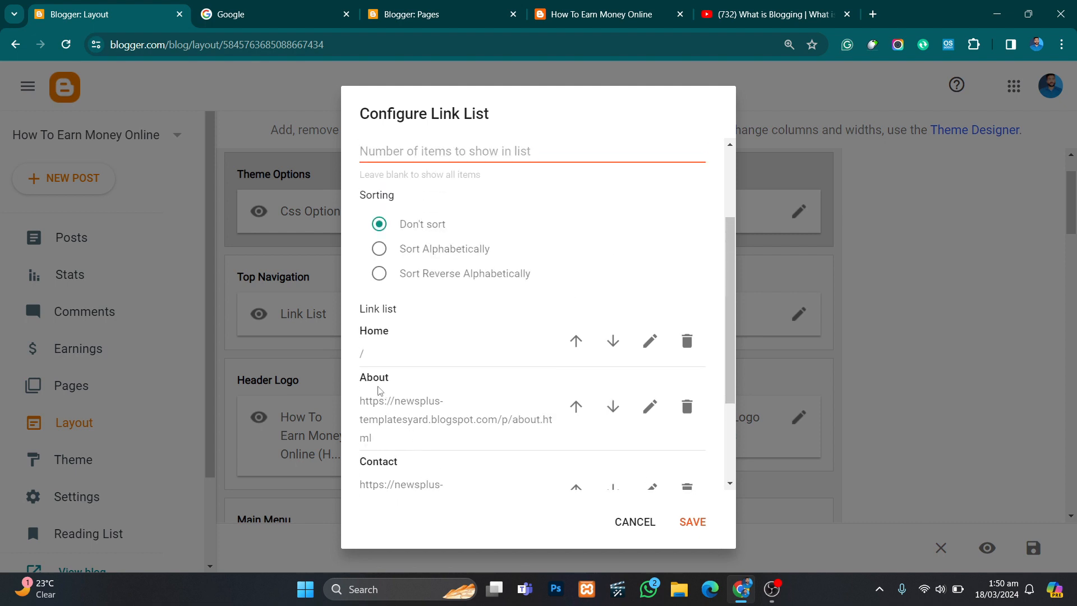
scroll(404, 369, "down", 1)
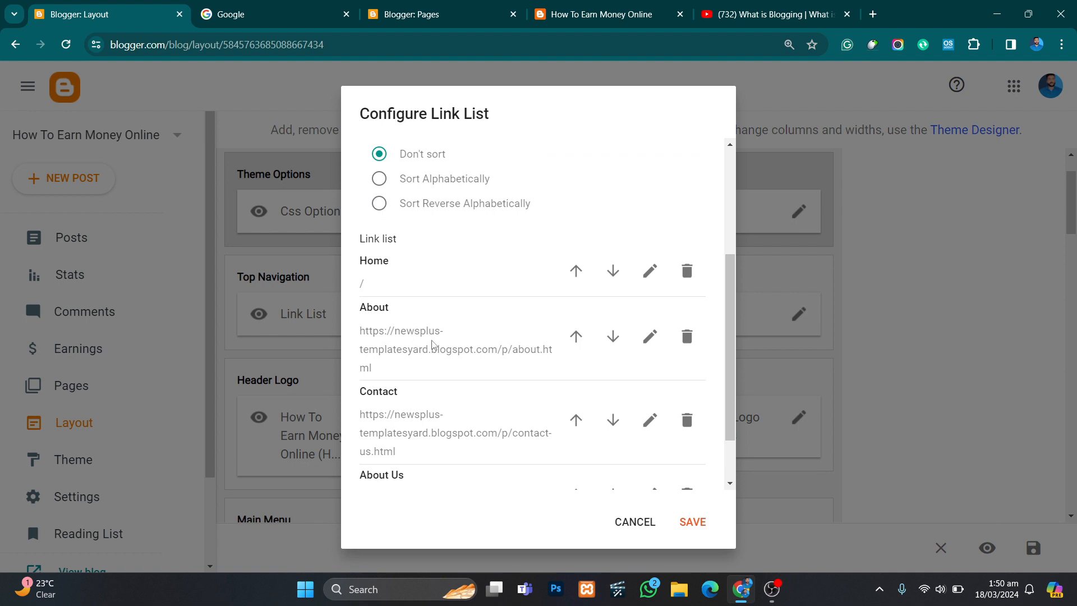
scroll(421, 370, "down", 2)
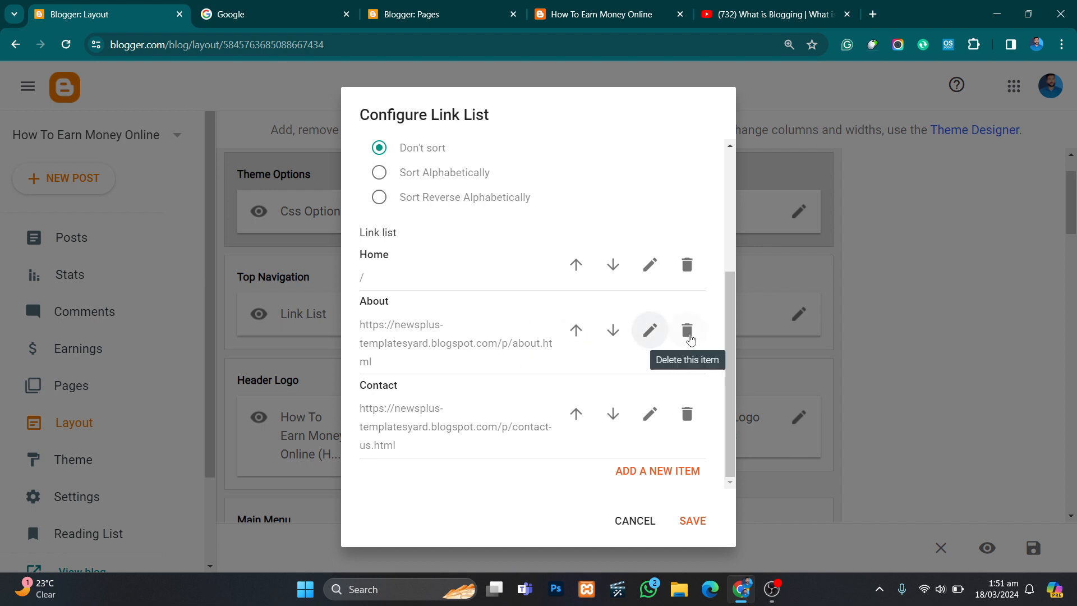
left_click(687, 331)
left_click(690, 424)
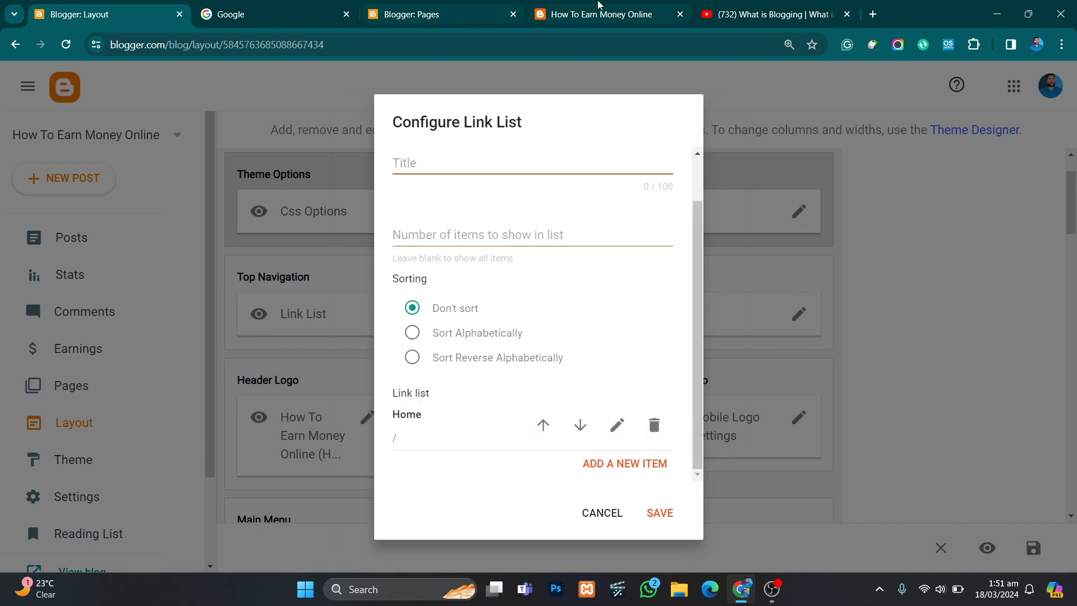
- Add a new item to the top navigation link list and name it About Us, copying the title from that page
left_click(589, 6)
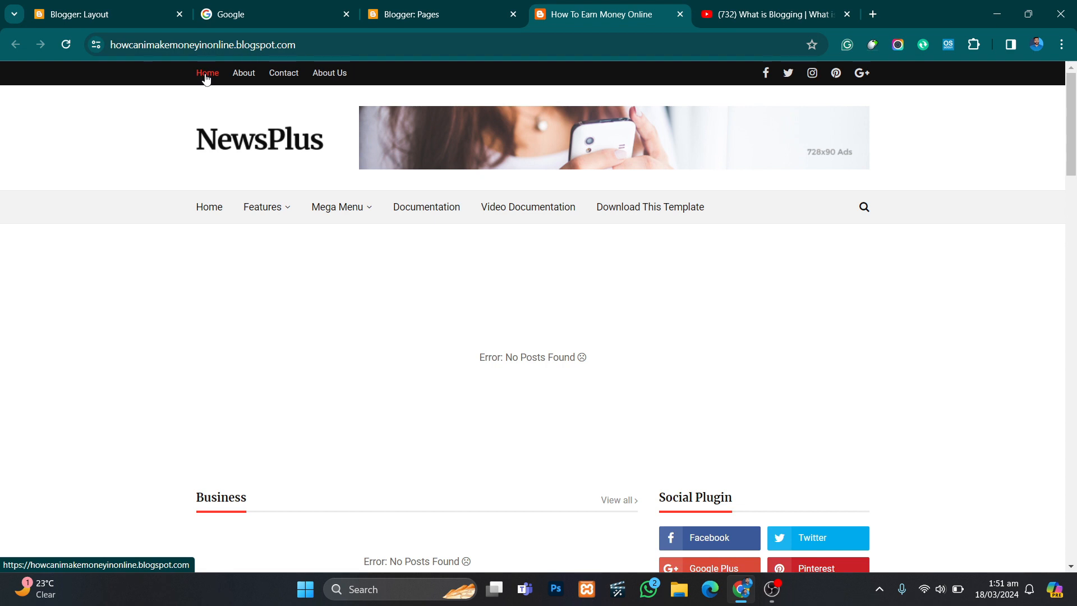
left_click(131, 22)
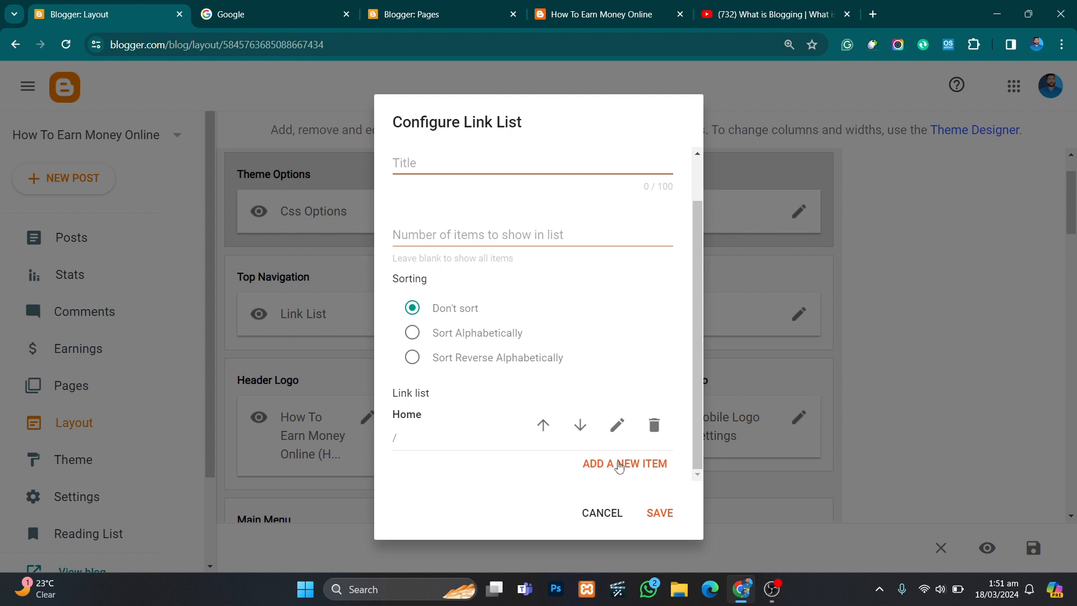
left_click(619, 466)
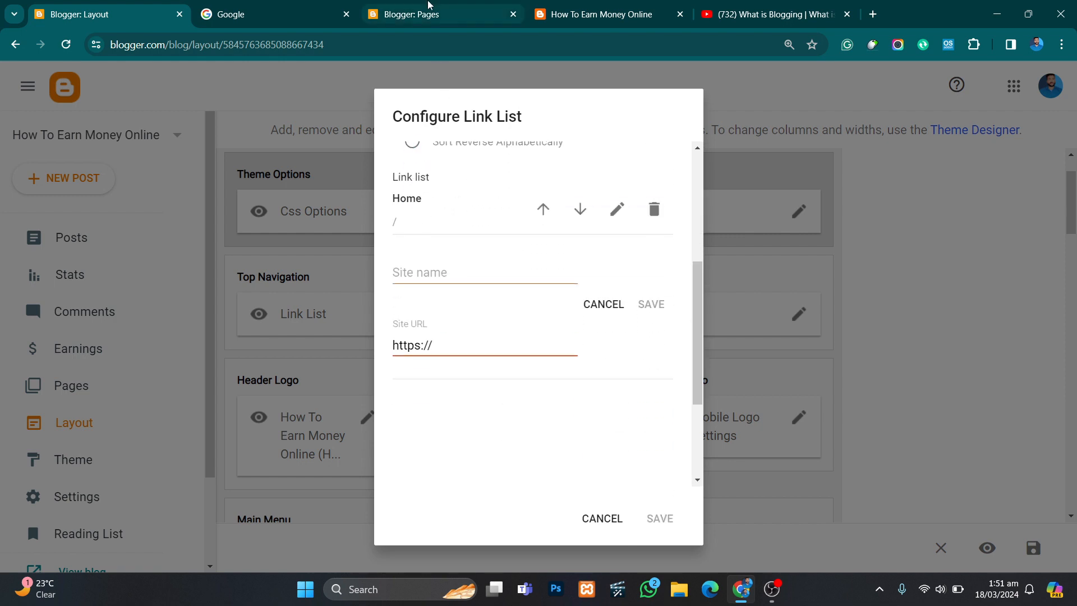
left_click(429, 5)
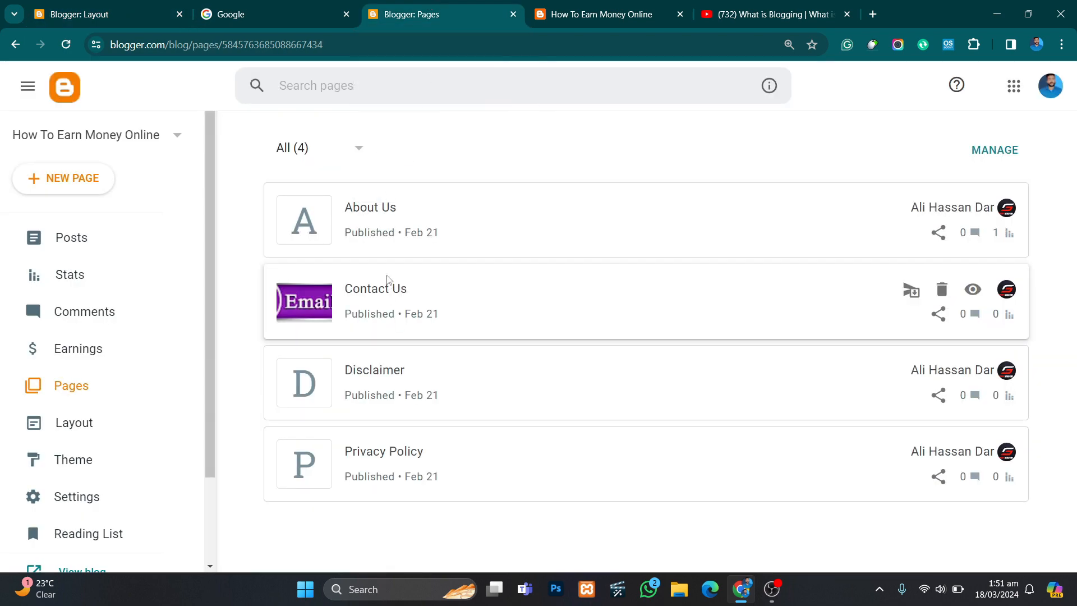
left_click(383, 214)
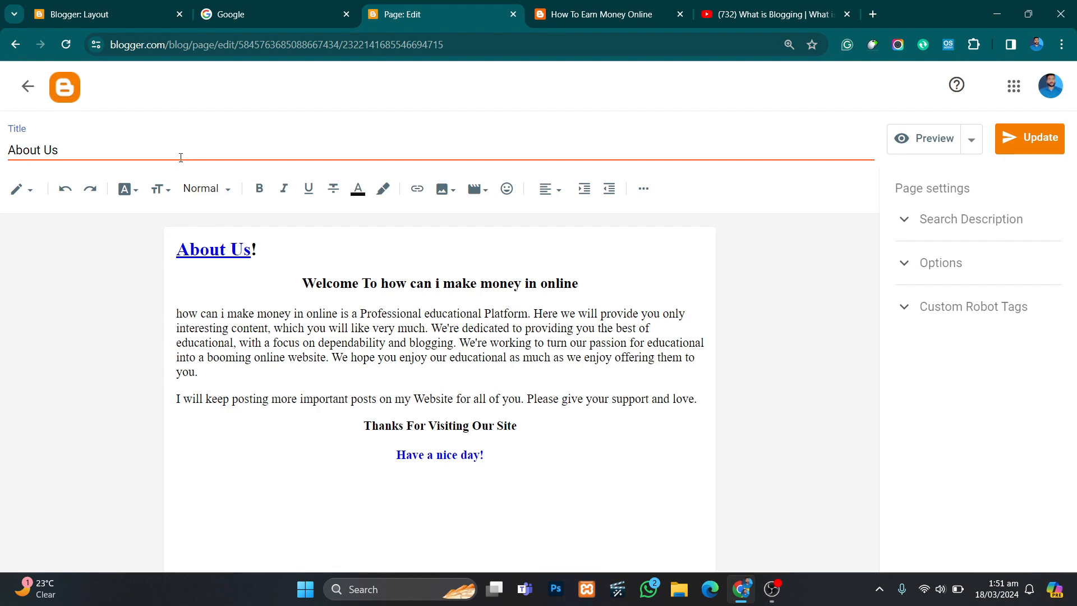
key("ctrl+a")
key("ctrl+c")
left_click(132, 8)
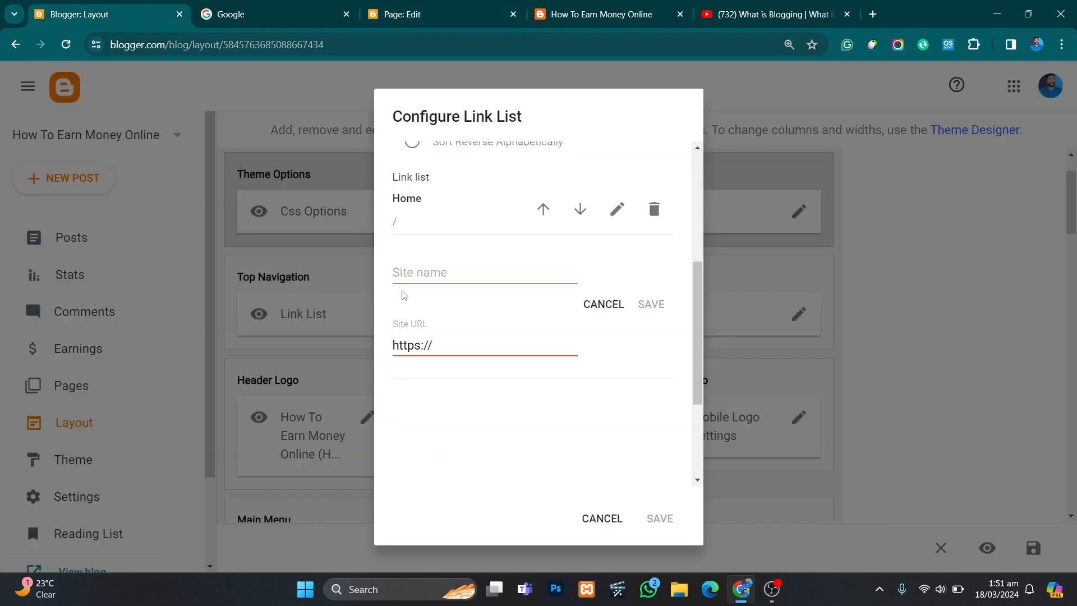
left_click(423, 275)
key("ctrl+v")
left_click(412, 14)
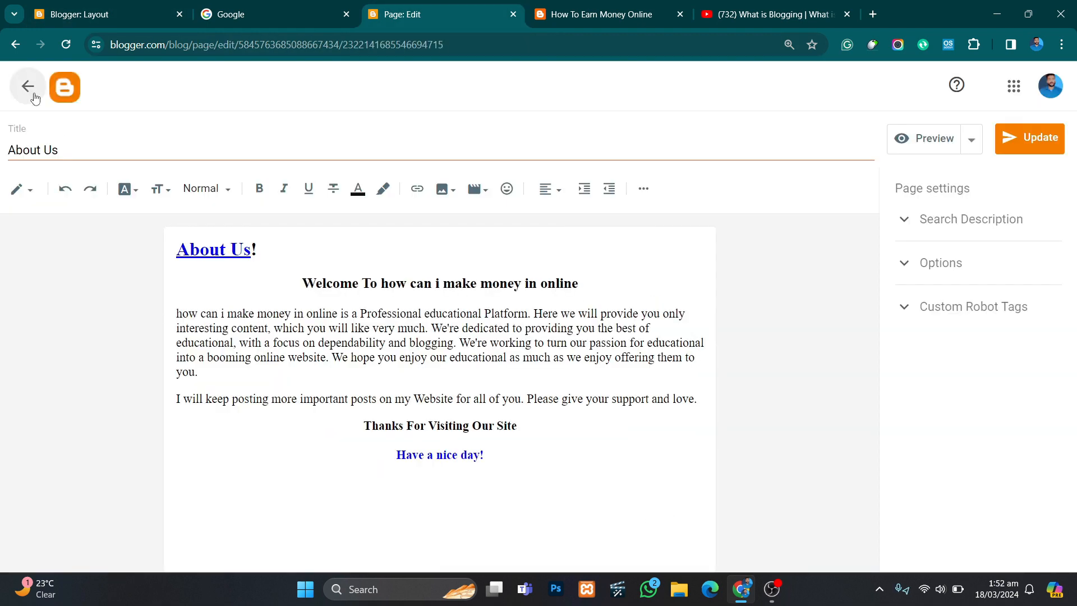
left_click(33, 96)
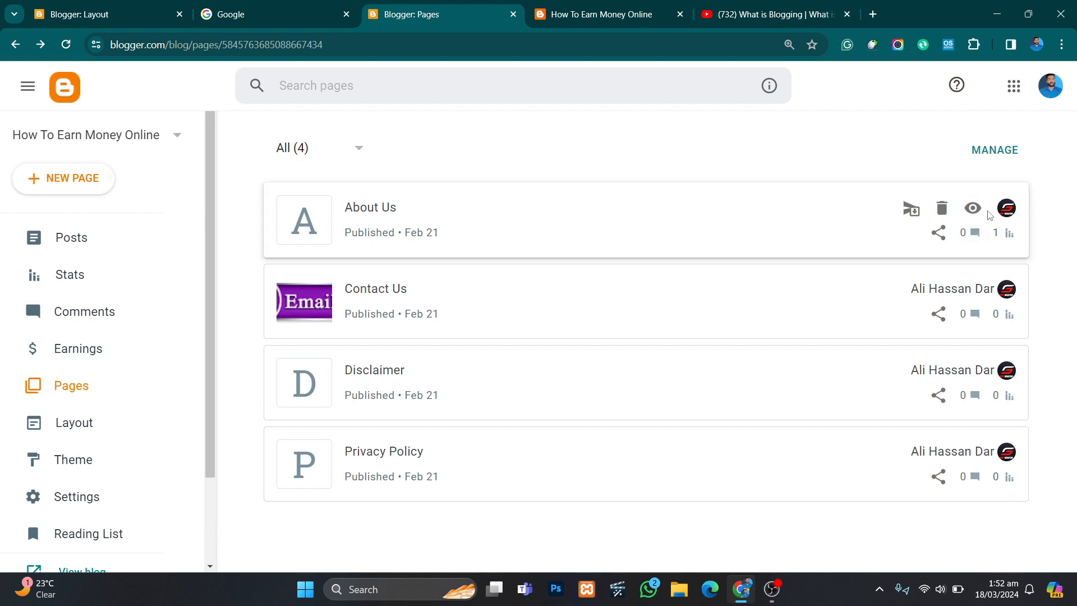
left_click(972, 208)
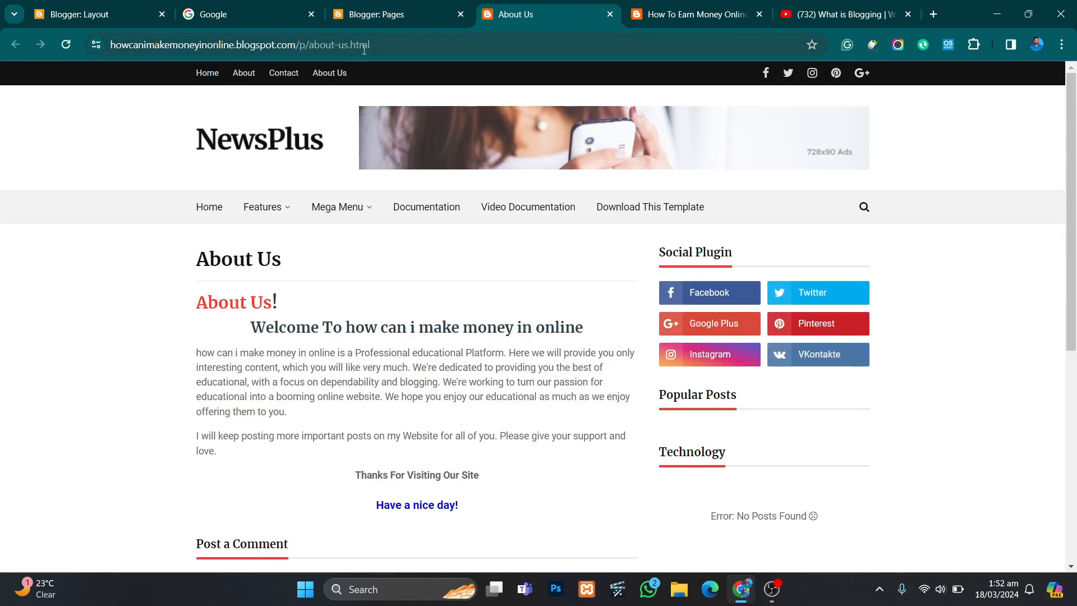
left_click(389, 45)
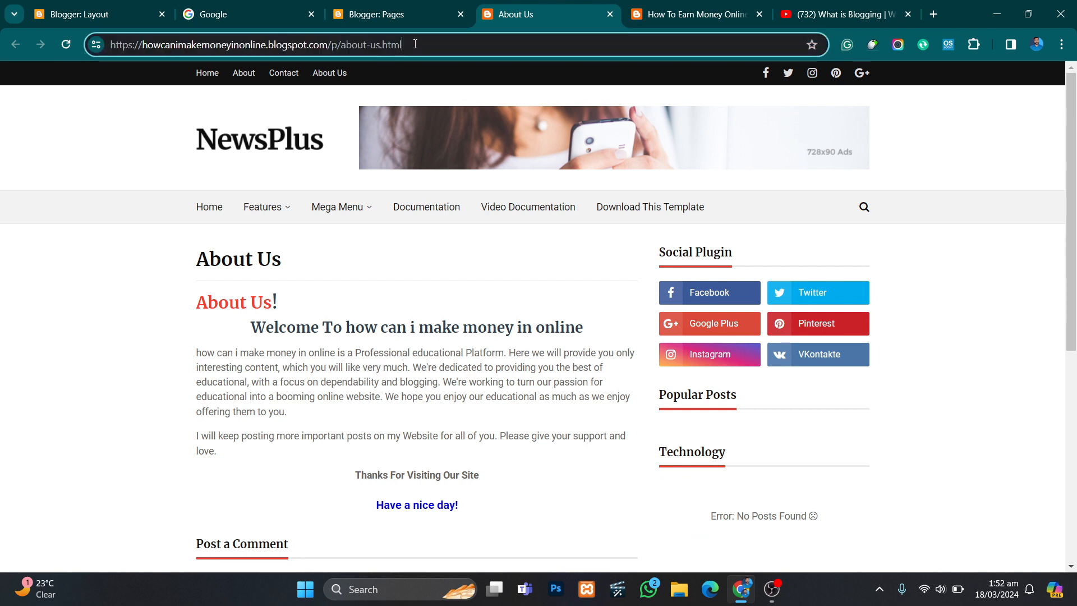
left_click(98, 14)
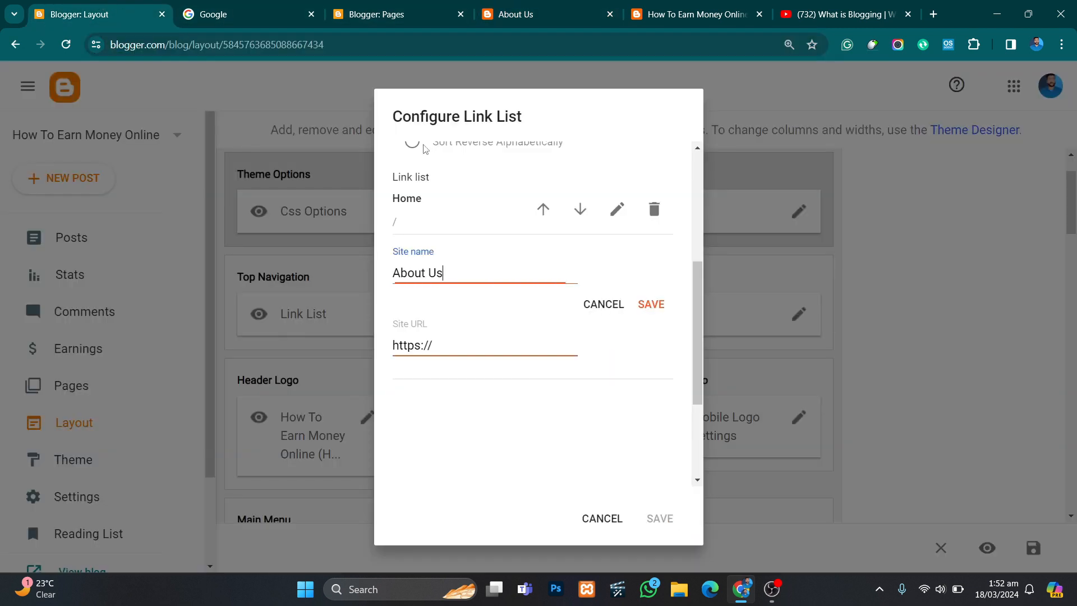
left_click(502, 345)
key("ctrl+a")
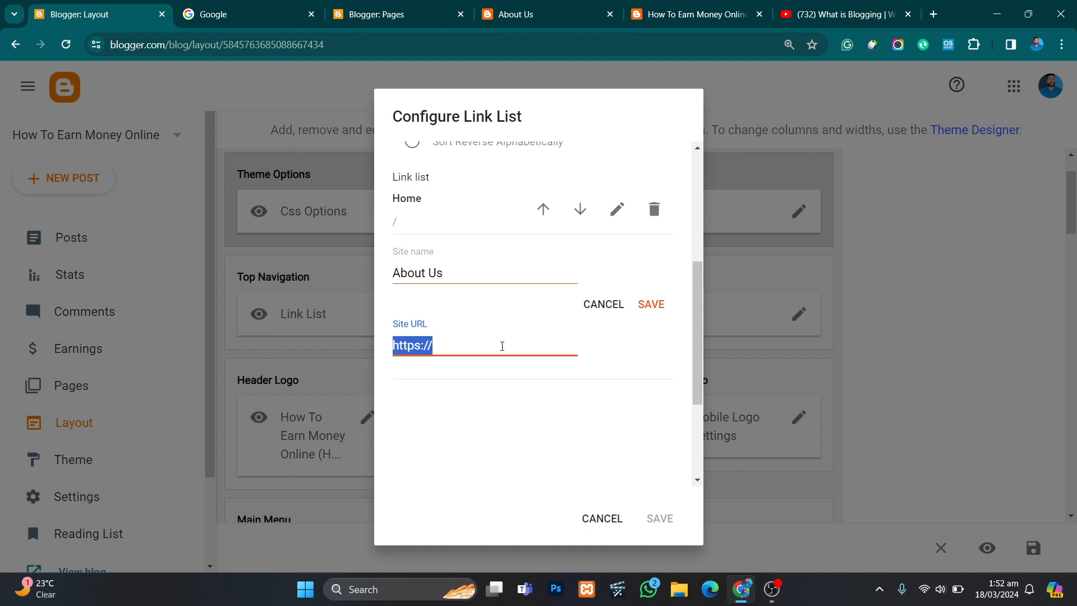
key("BackSpace")
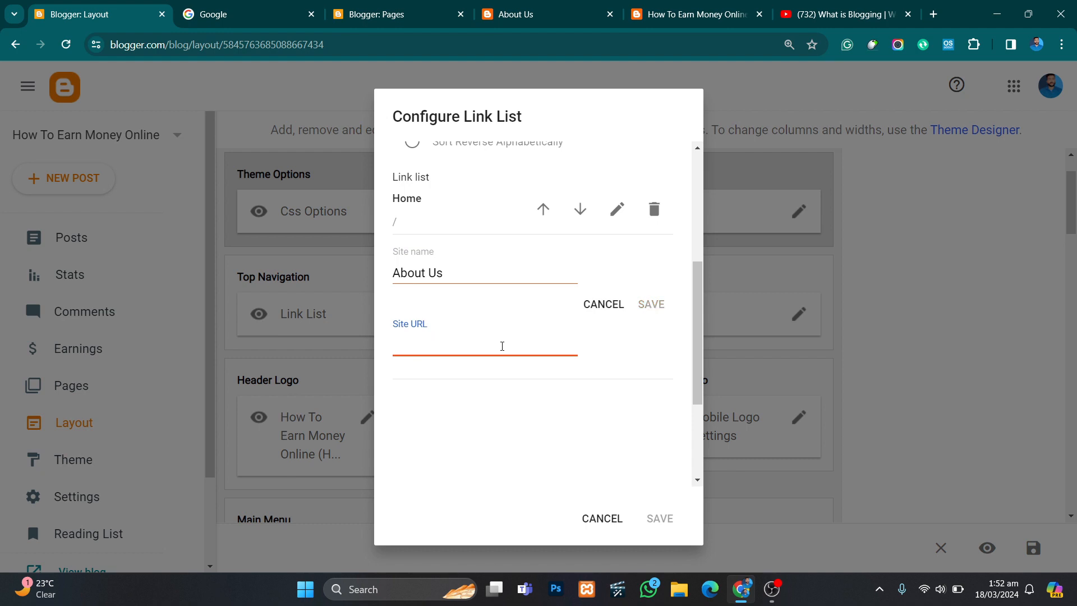
key("ctrl+v")
left_click(657, 305)
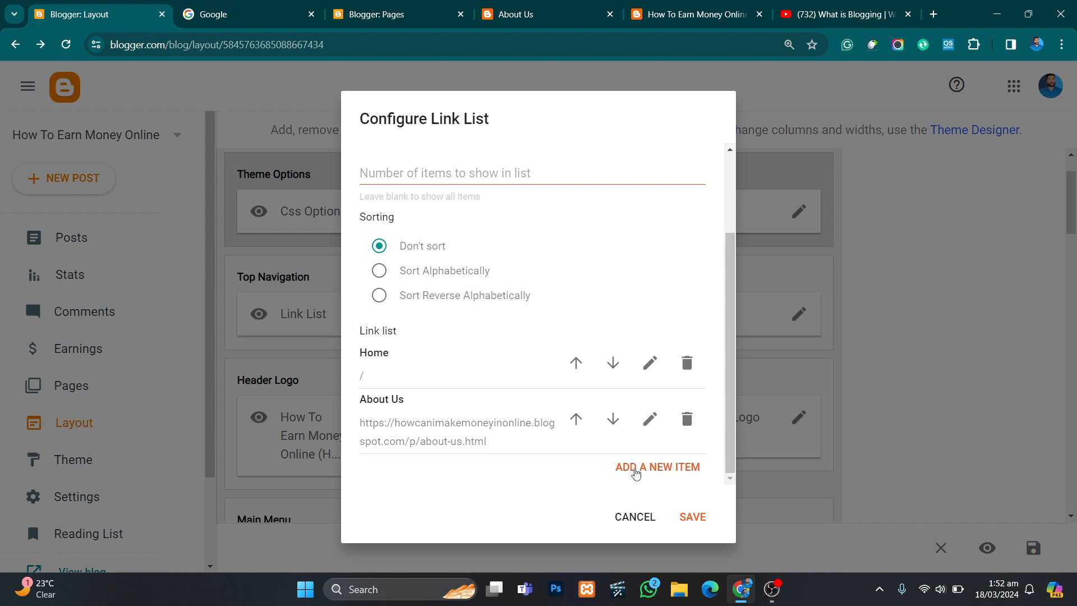
- Add another link item and name it Contact Us, copying the title from the Contact Us page
left_click(635, 473)
left_click(383, 6)
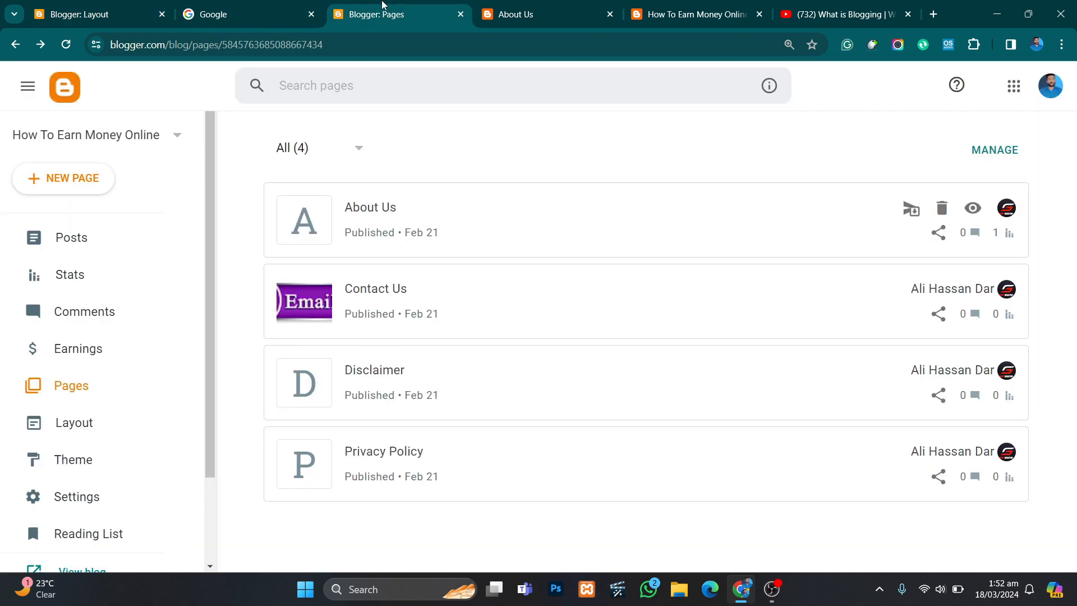
left_click(402, 298)
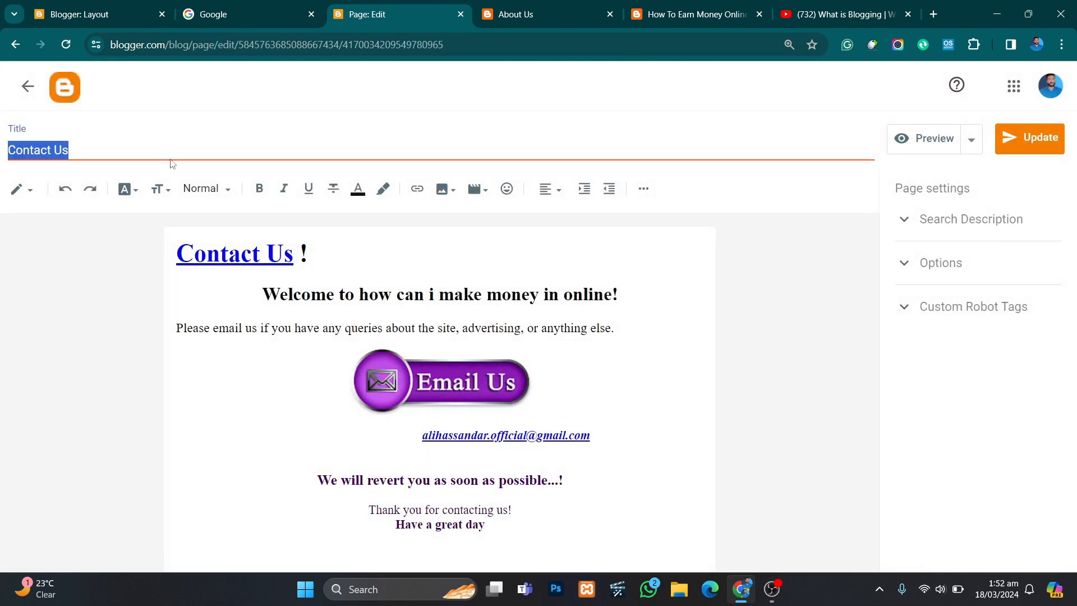
key("ctrl+c")
left_click(98, 14)
left_click(409, 280)
key("ctrl+v")
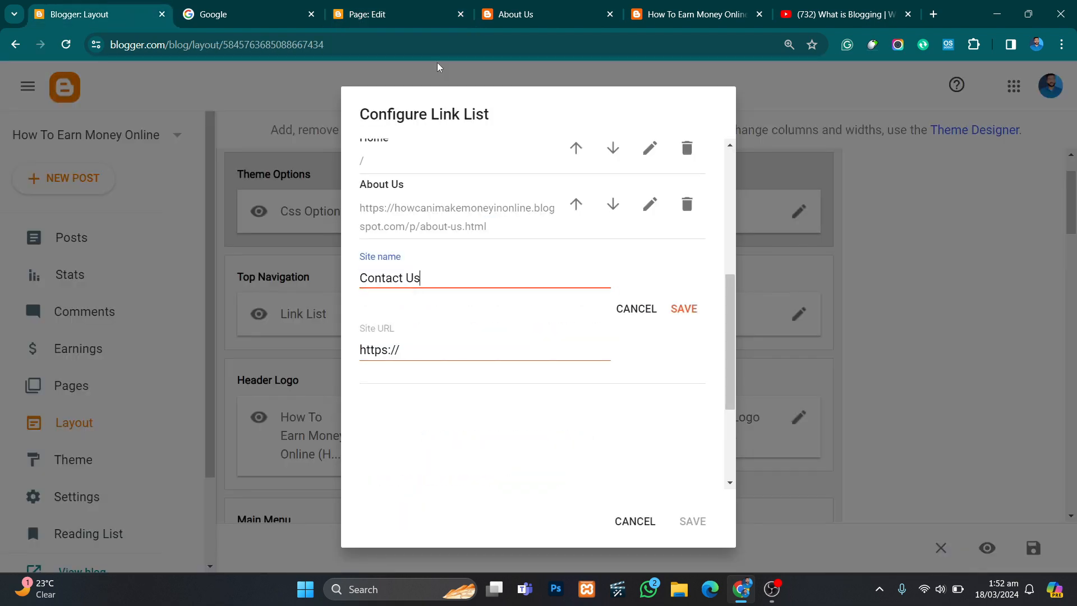
left_click(429, 14)
left_click(513, 7)
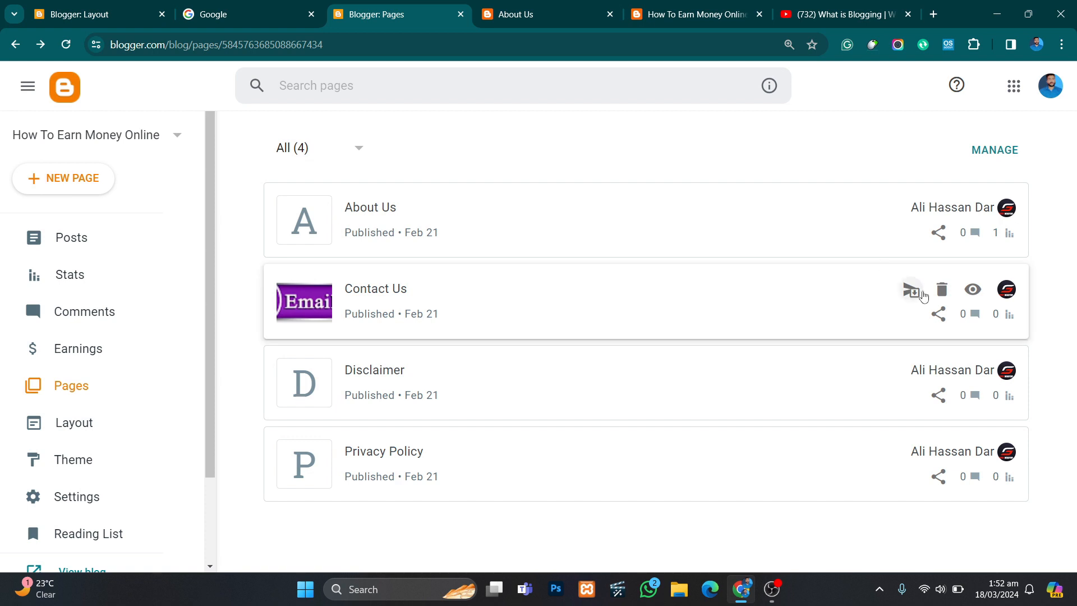
left_click(973, 289)
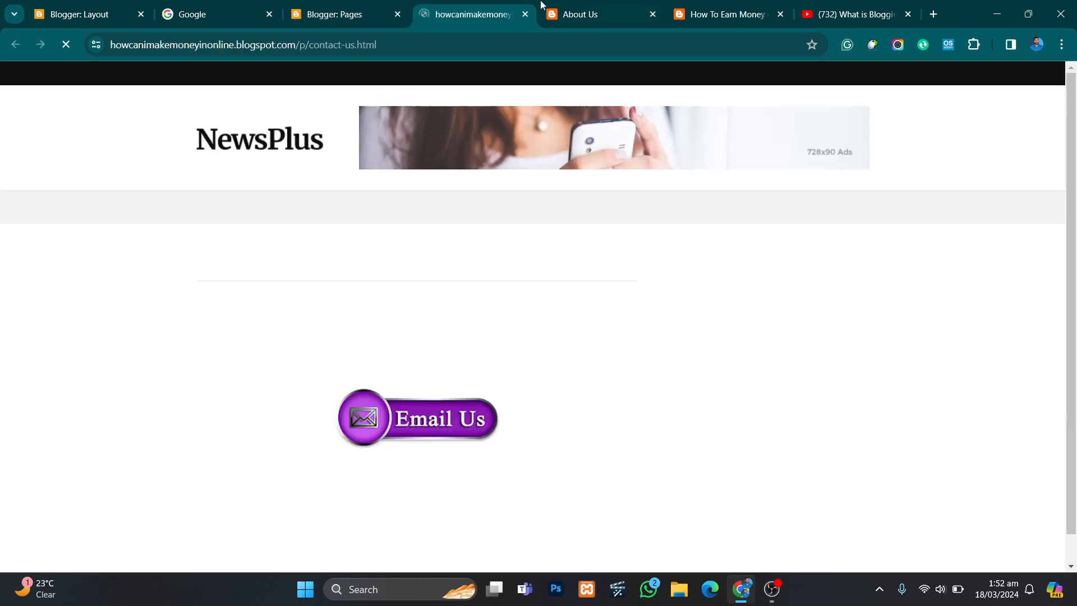
left_click(517, 45)
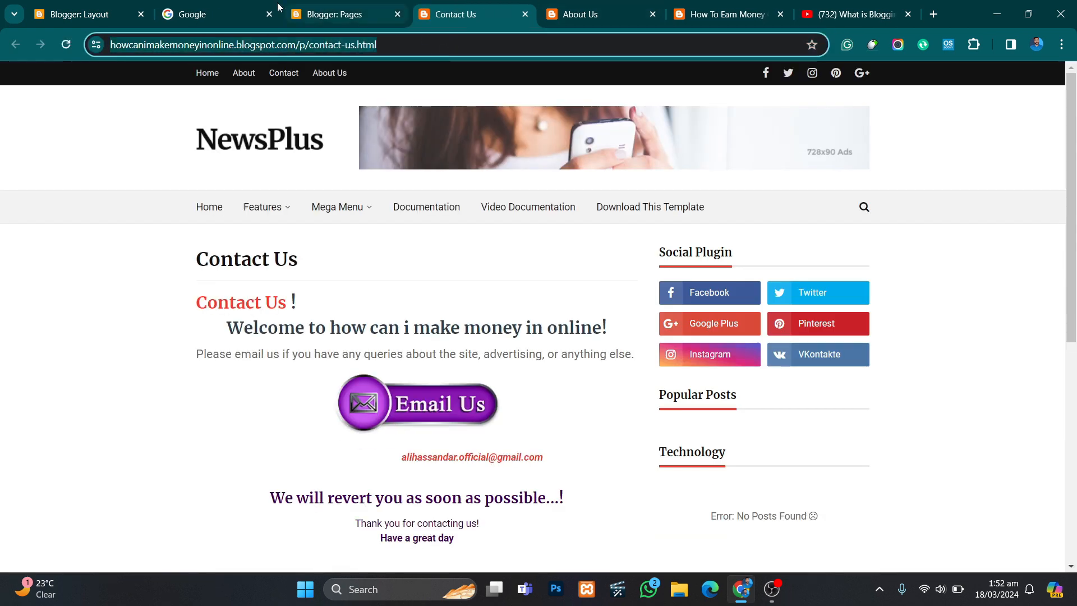
left_click(101, 14)
left_click(434, 349)
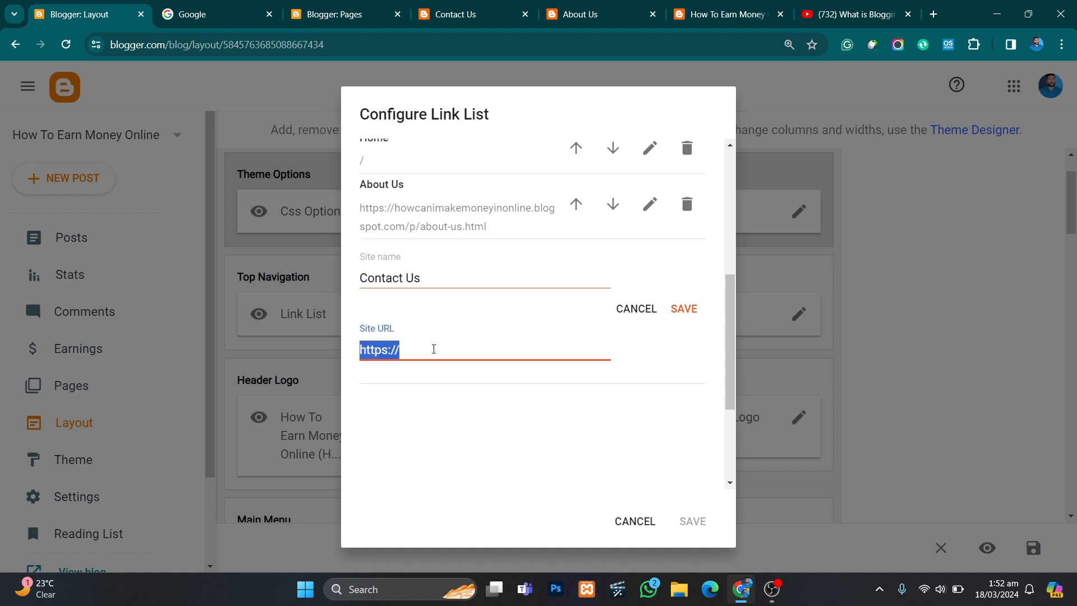
key("ctrl+v")
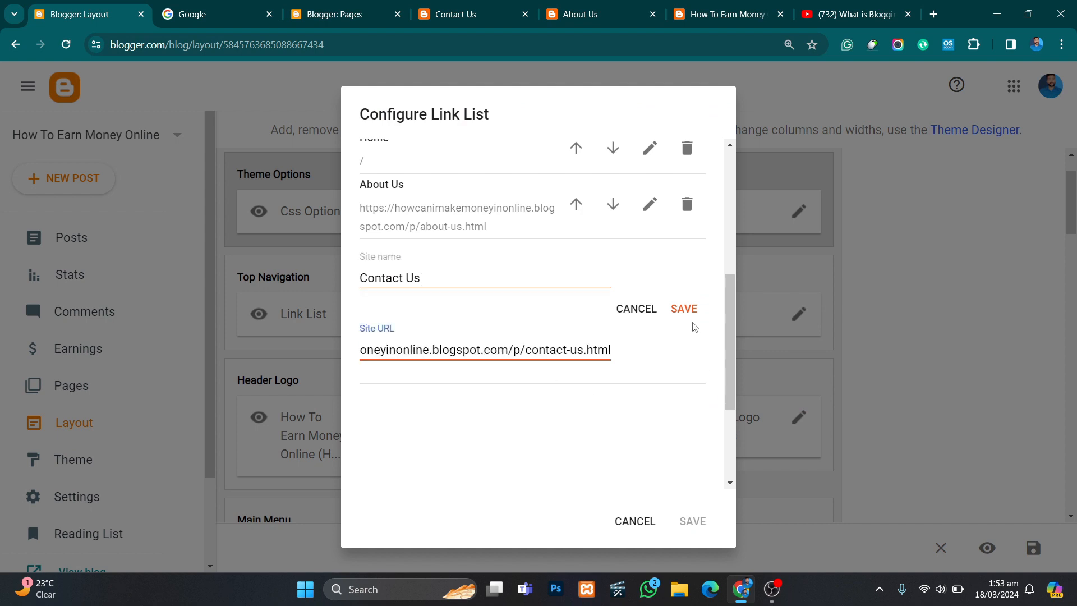
left_click(685, 308)
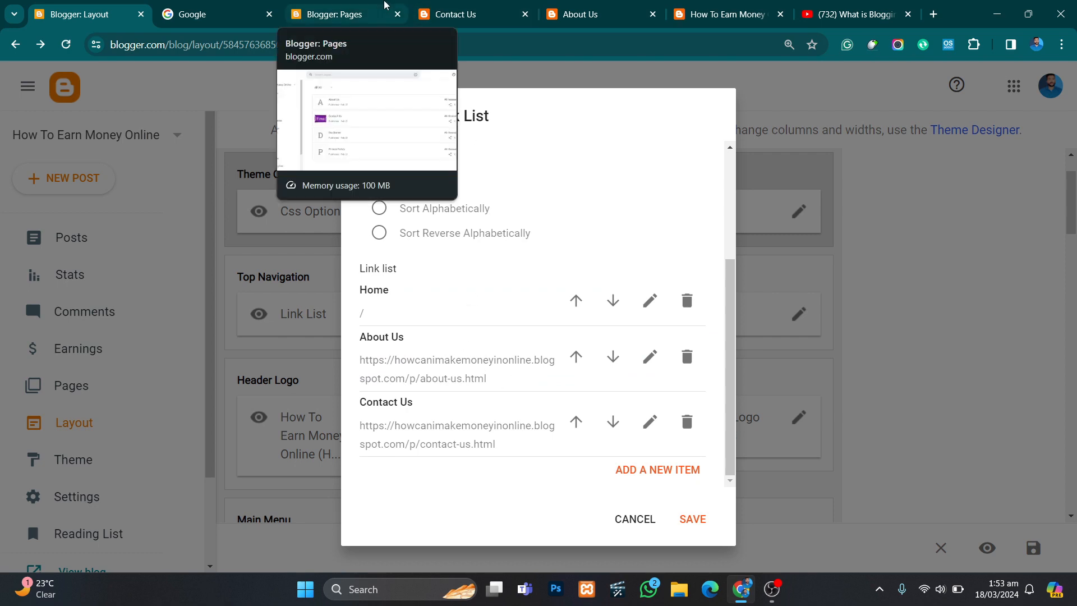
- Add a new item to the top navigation link list and name it Disclaimer, copying the title from the Disclaimer page
left_click(385, 5)
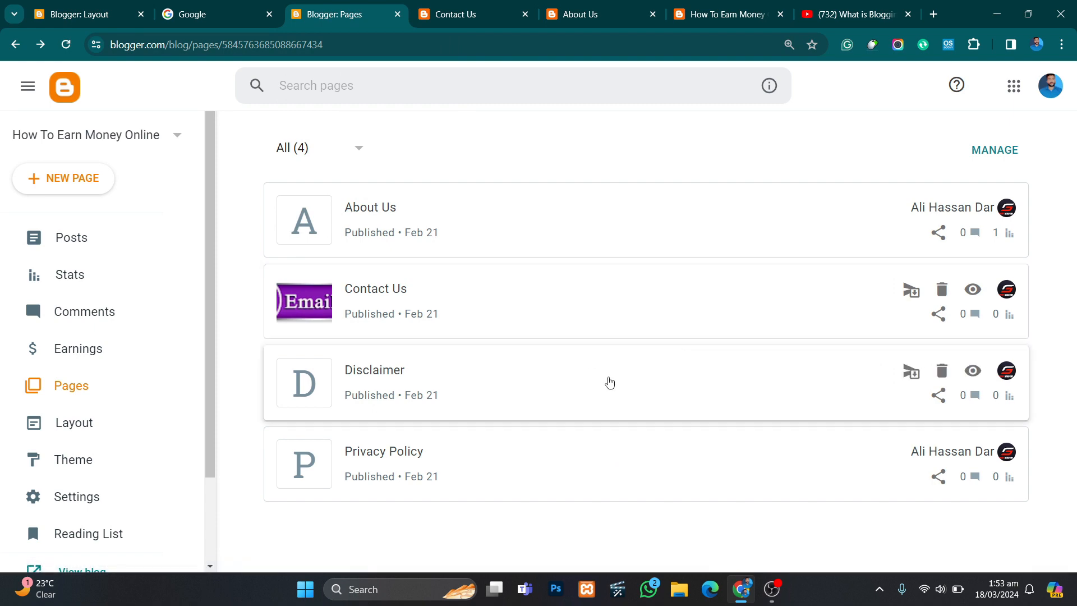
left_click(495, 379)
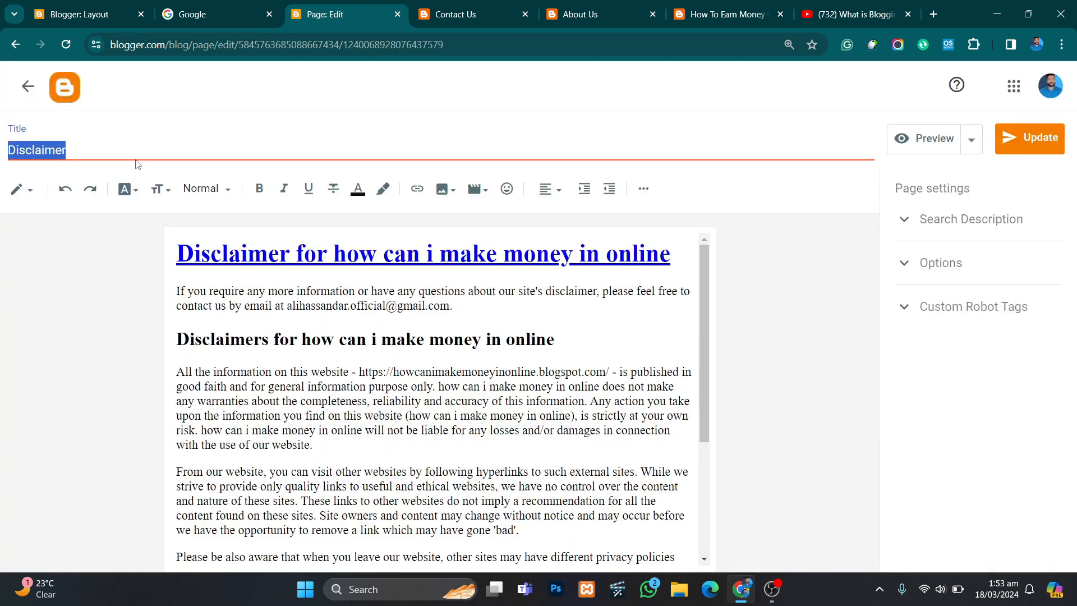
left_click(78, 9)
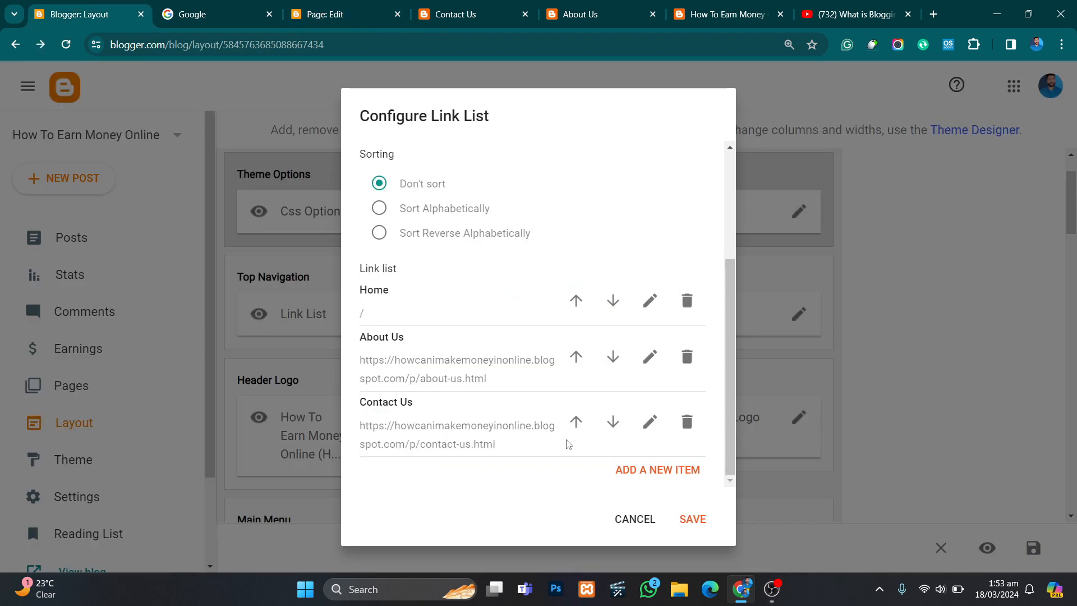
left_click(674, 480)
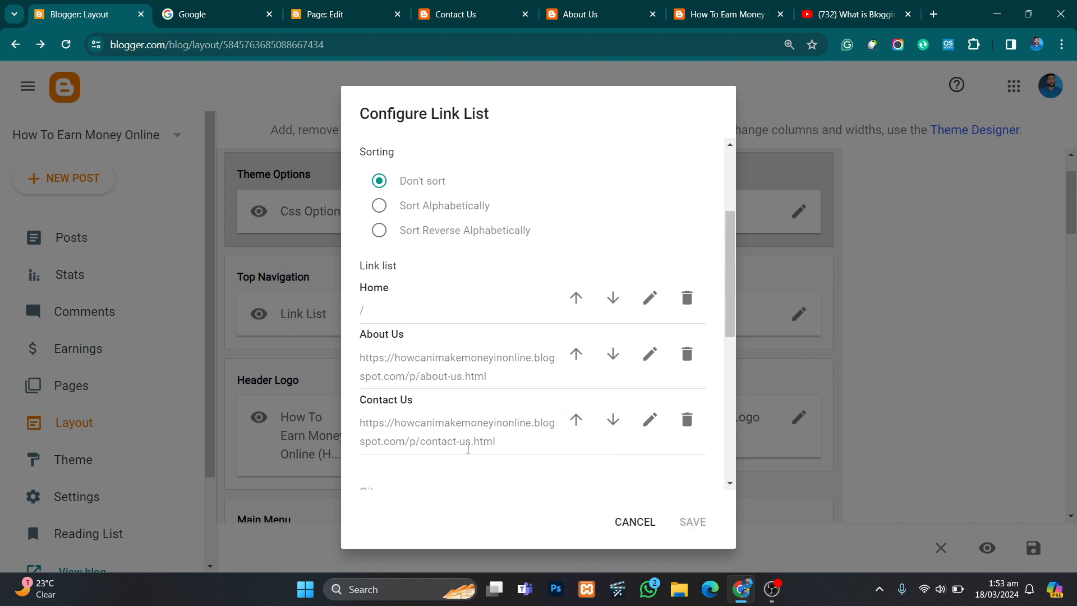
left_click(443, 353)
type("Disclaimer")
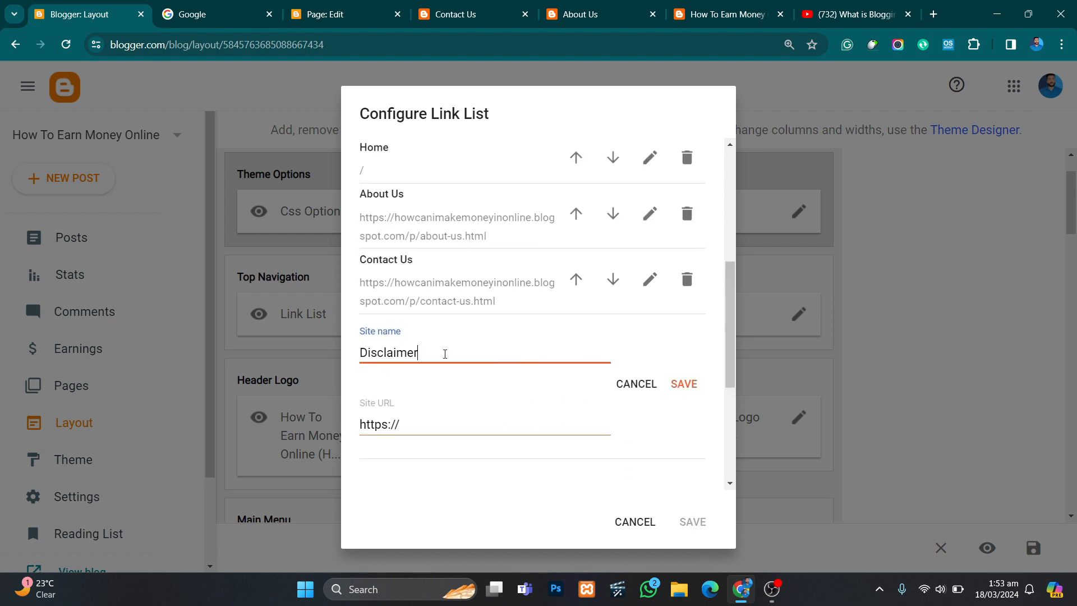
left_click(503, 14)
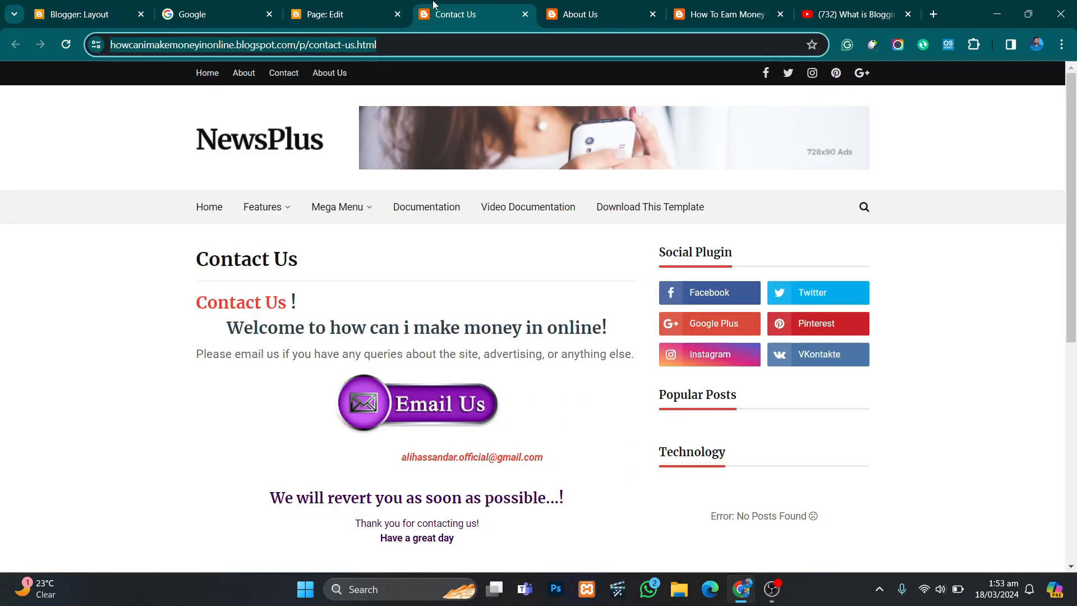
left_click(524, 14)
left_click(525, 14)
left_click(337, 14)
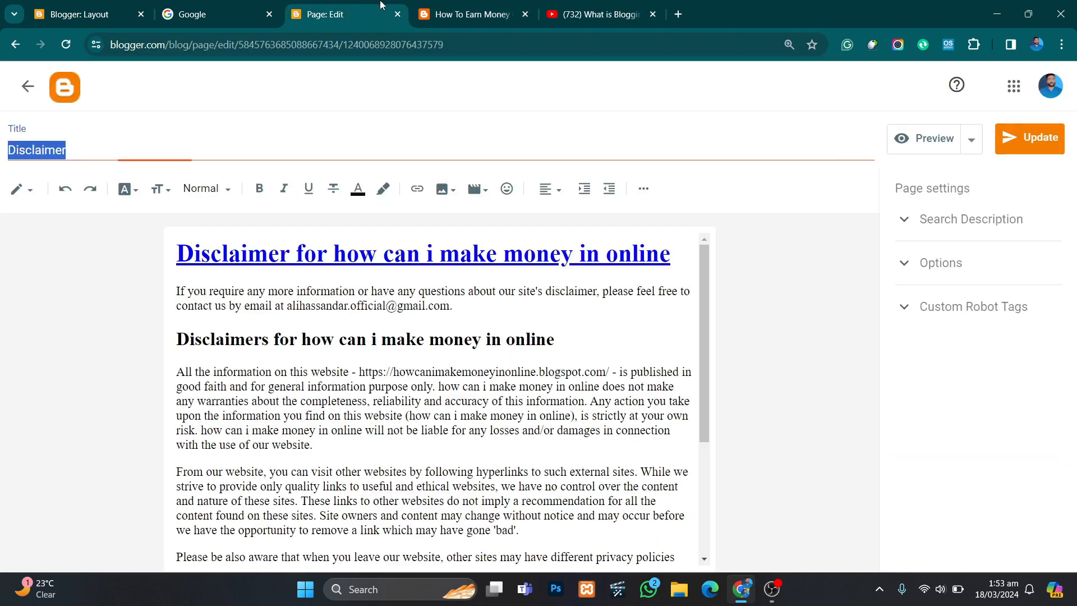
left_click(28, 86)
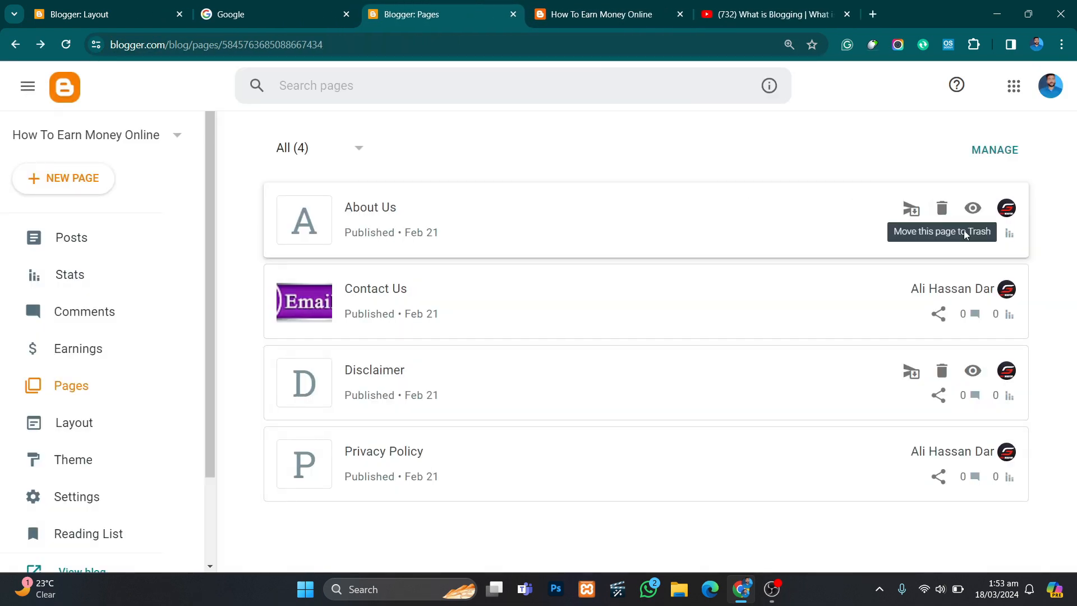
left_click(972, 370)
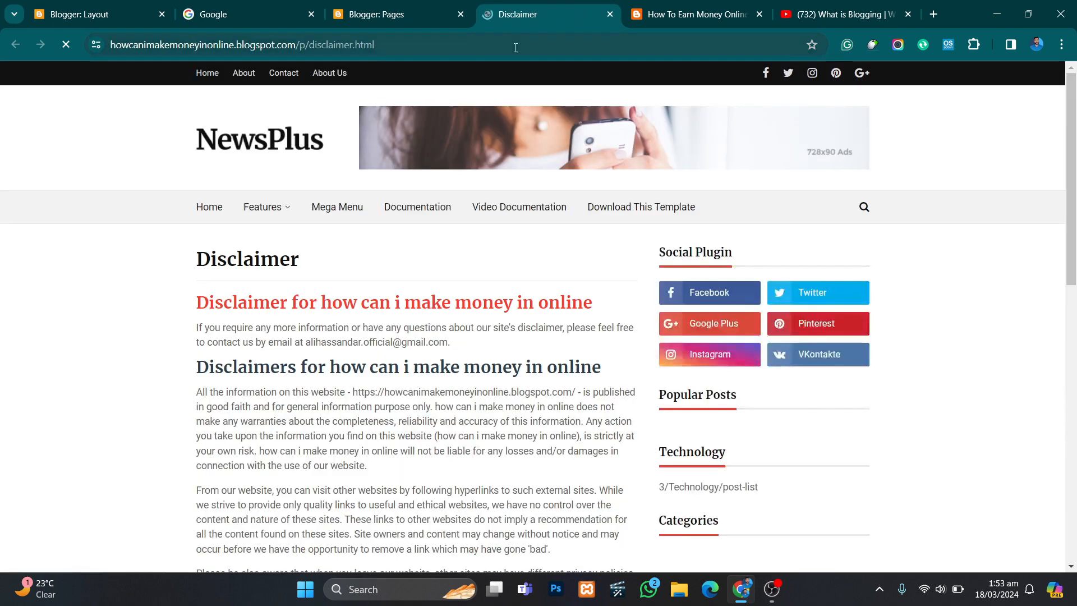
left_click(515, 48)
left_click(98, 14)
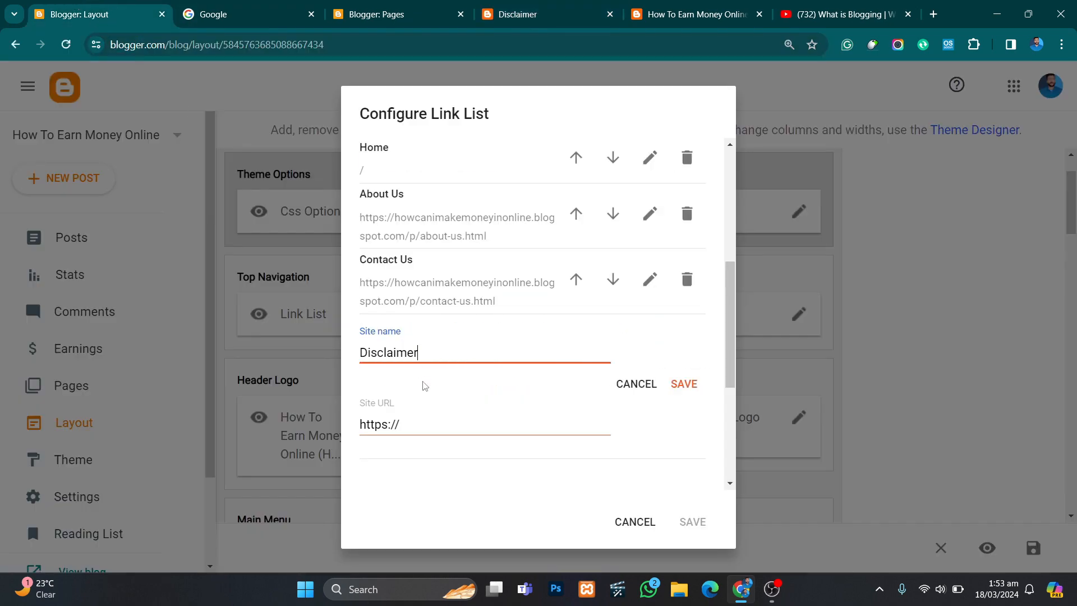
left_click(449, 422)
key("ctrl+v")
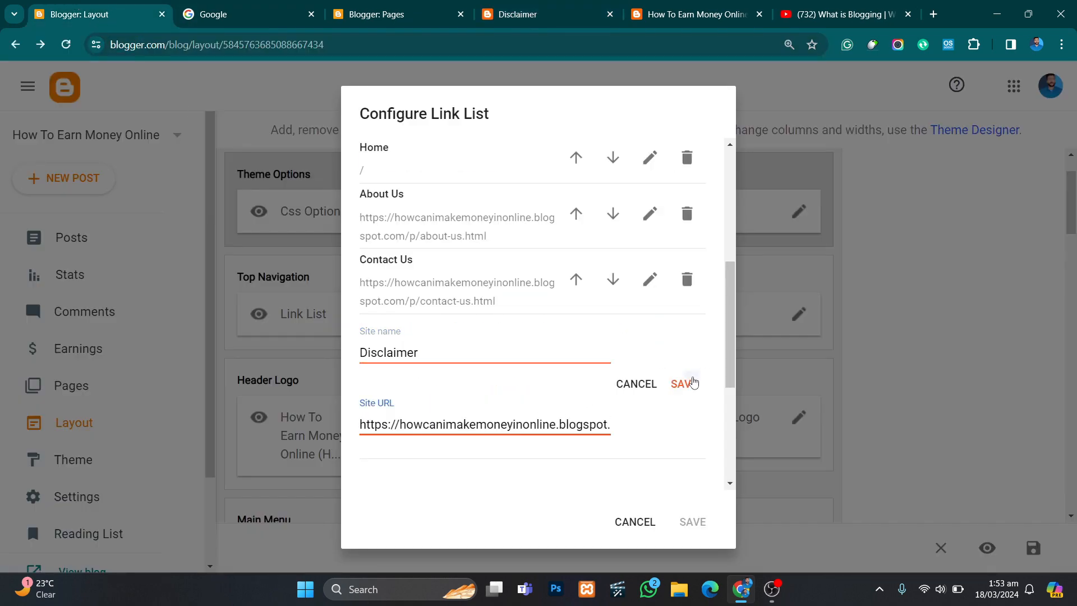
left_click(683, 383)
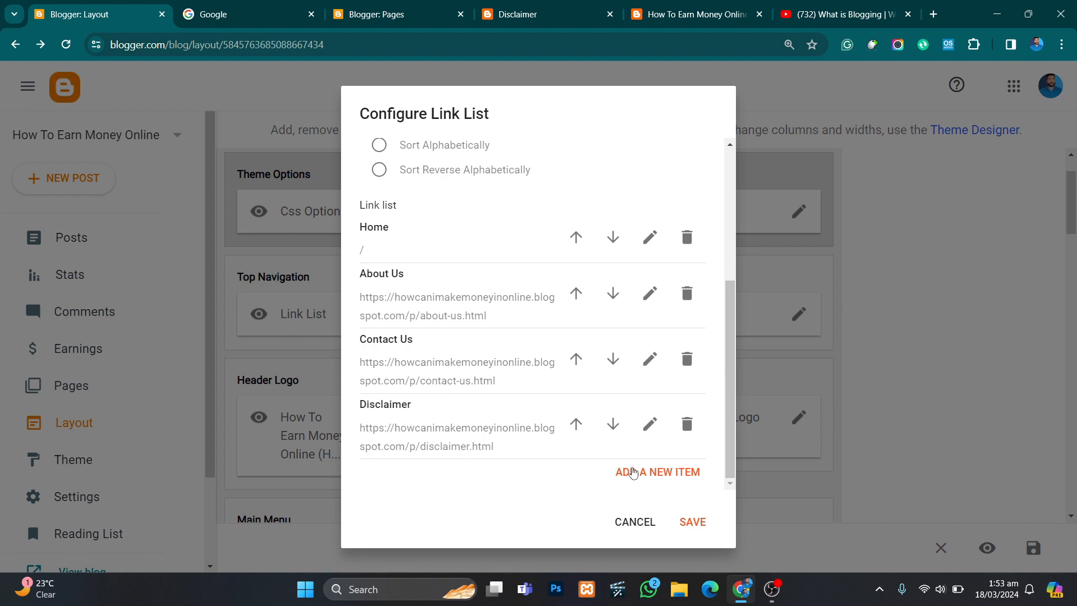
- Add another link item and name it Privacy Policy, copying the title from the Privacy Policy page
left_click(633, 477)
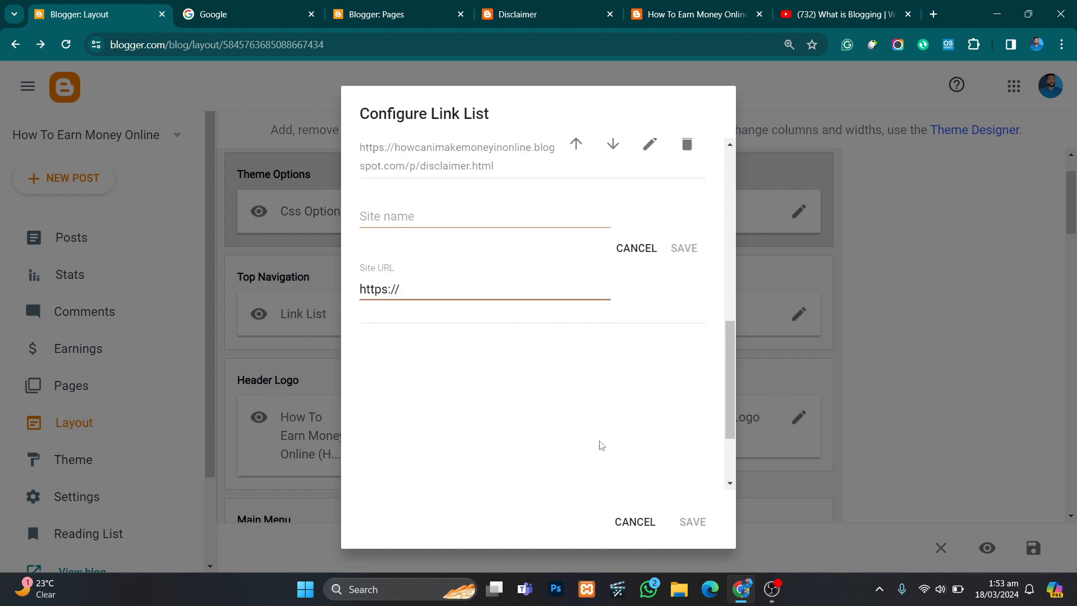
left_click(403, 14)
left_click(458, 435)
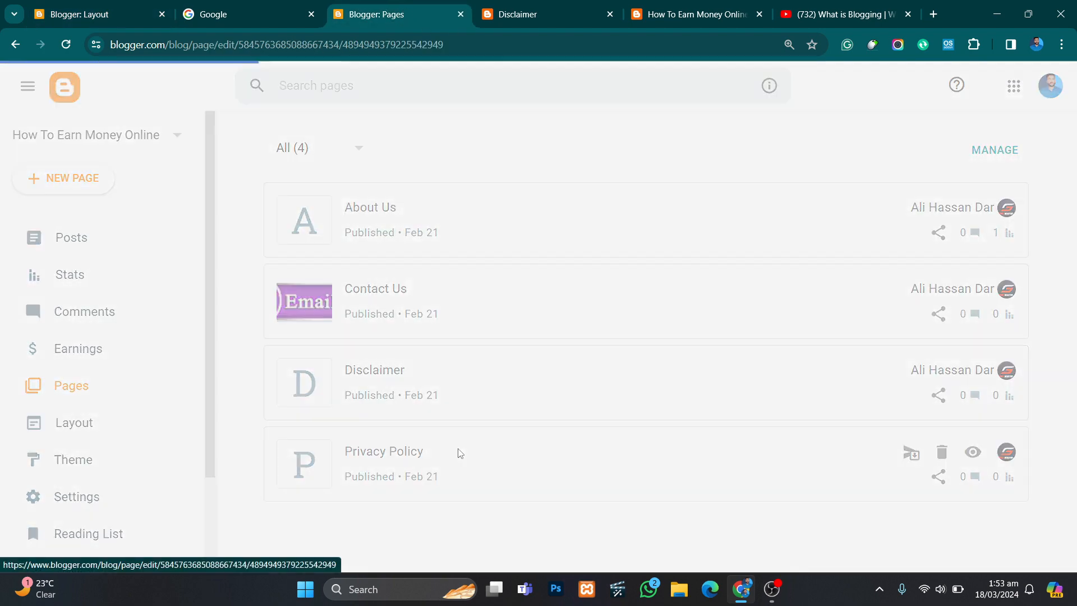
left_click(183, 145)
key("ctrl+a")
key("ctrl+c")
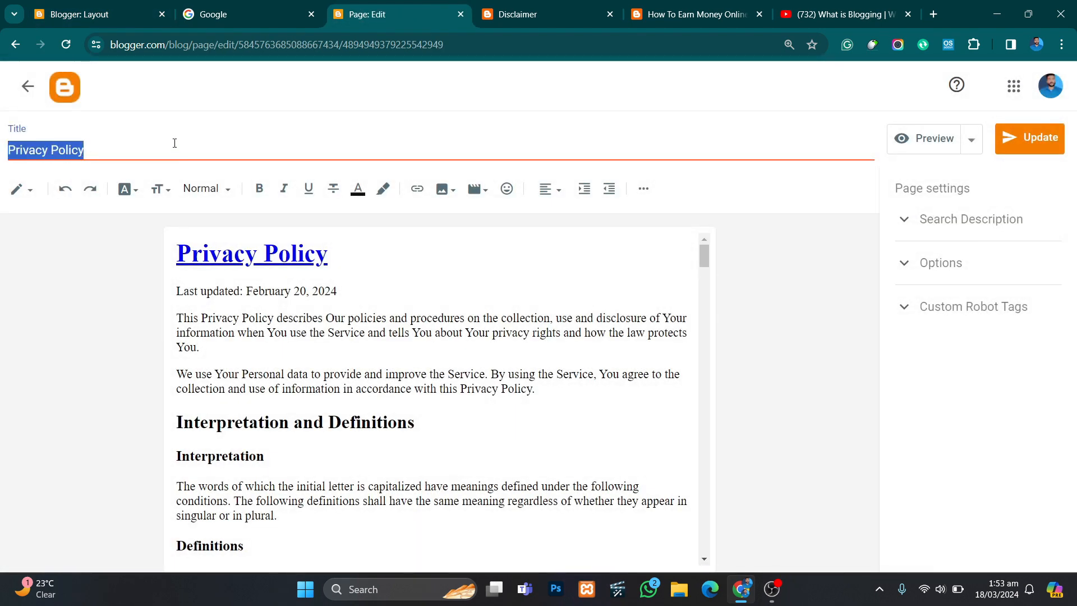
left_click(92, 7)
key("shift+Tab")
key("ctrl+v")
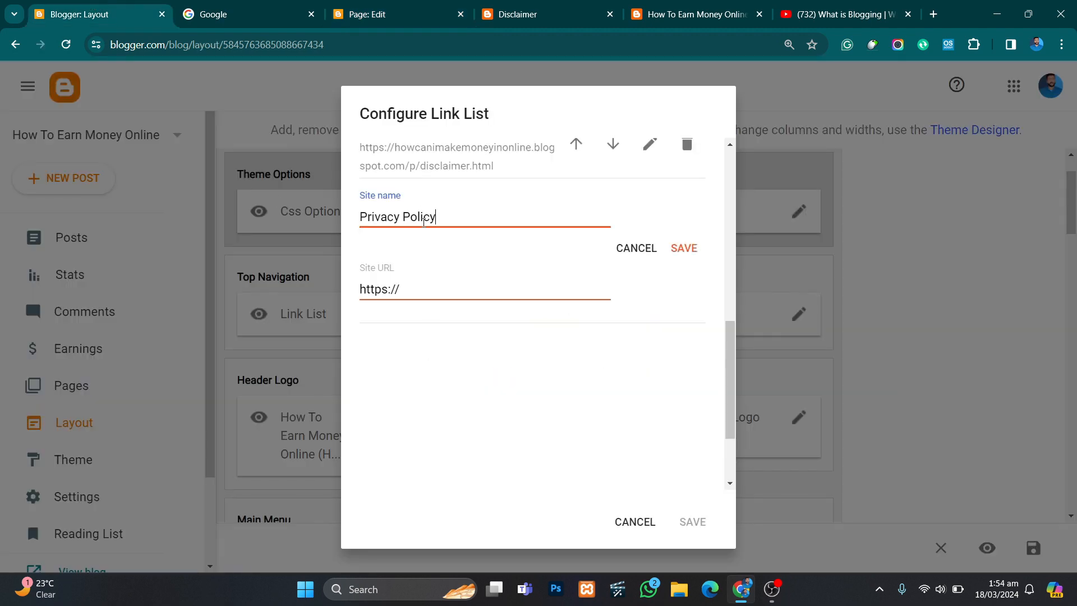
left_click(337, 16)
left_click(28, 86)
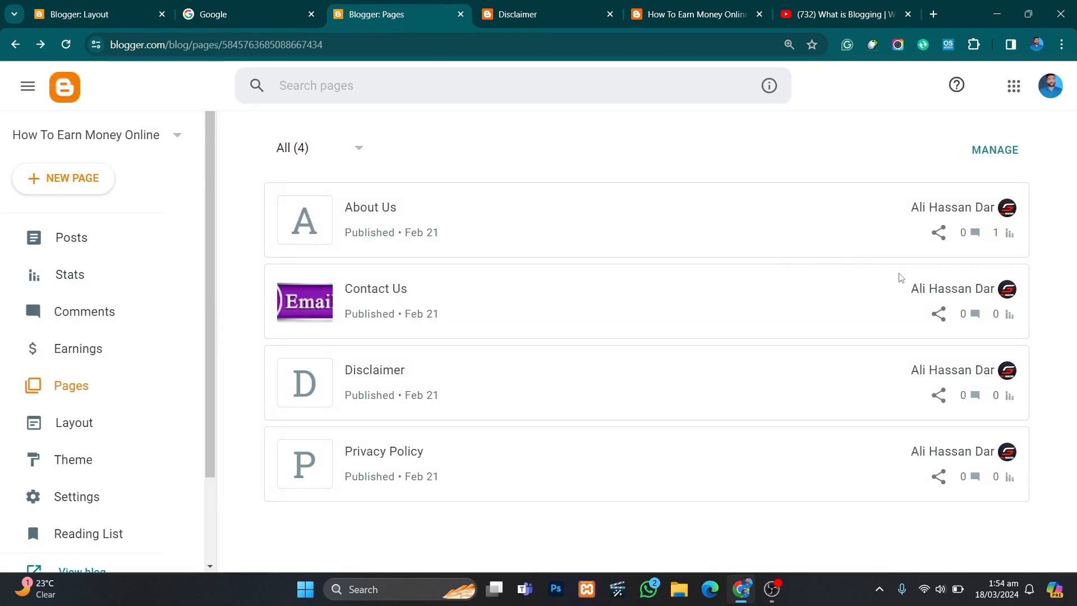
left_click(972, 452)
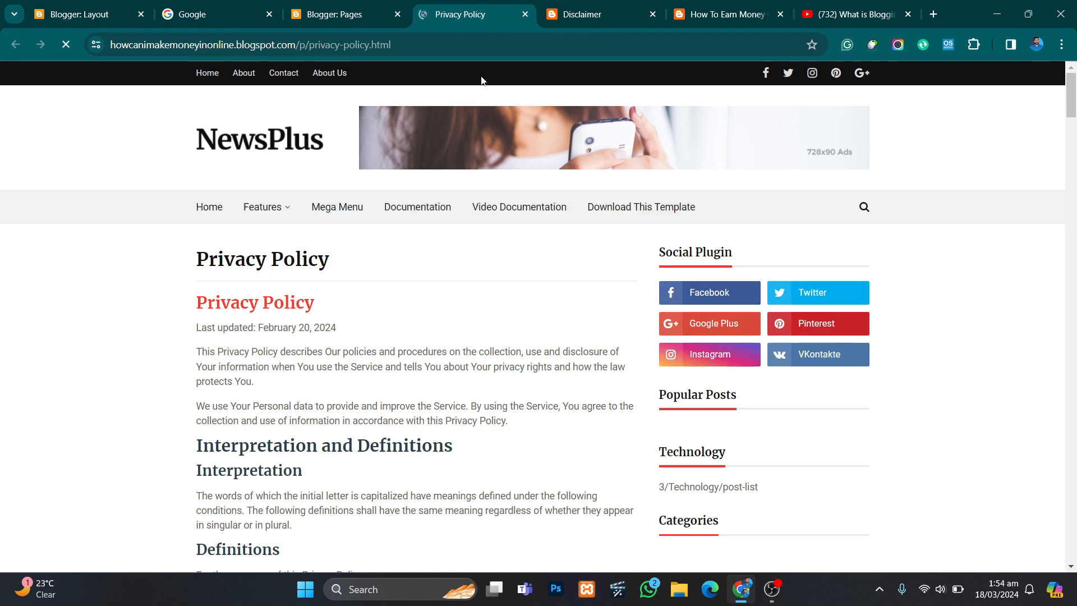
double_click(497, 47)
key("ctrl+a")
key("ctrl+c")
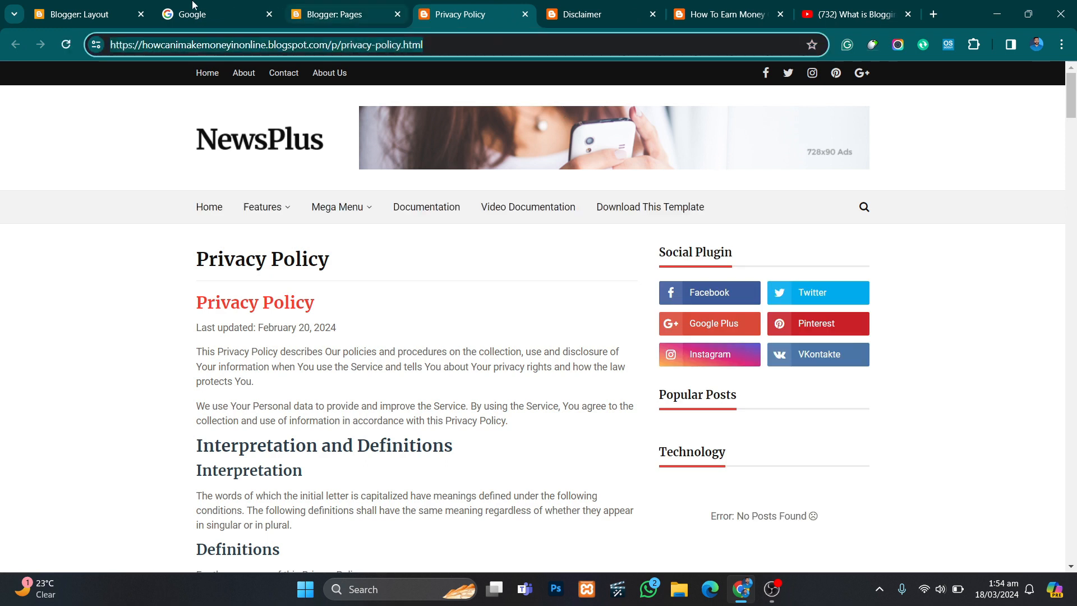
left_click(90, 14)
triple_click(536, 294)
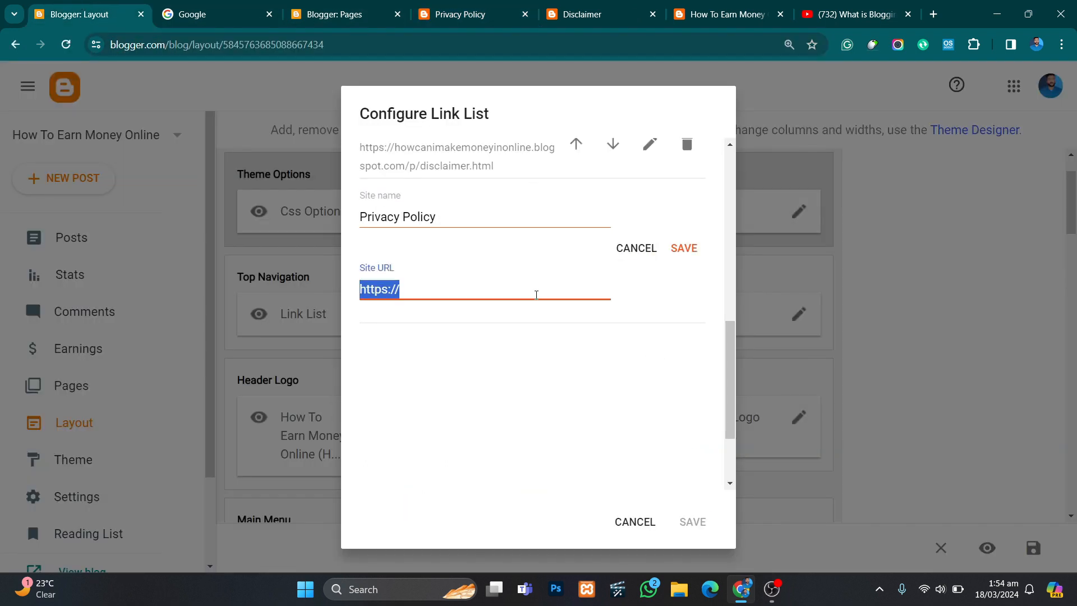
key("BackSpace")
type("\\")
key("BackSpace")
key("ctrl+v")
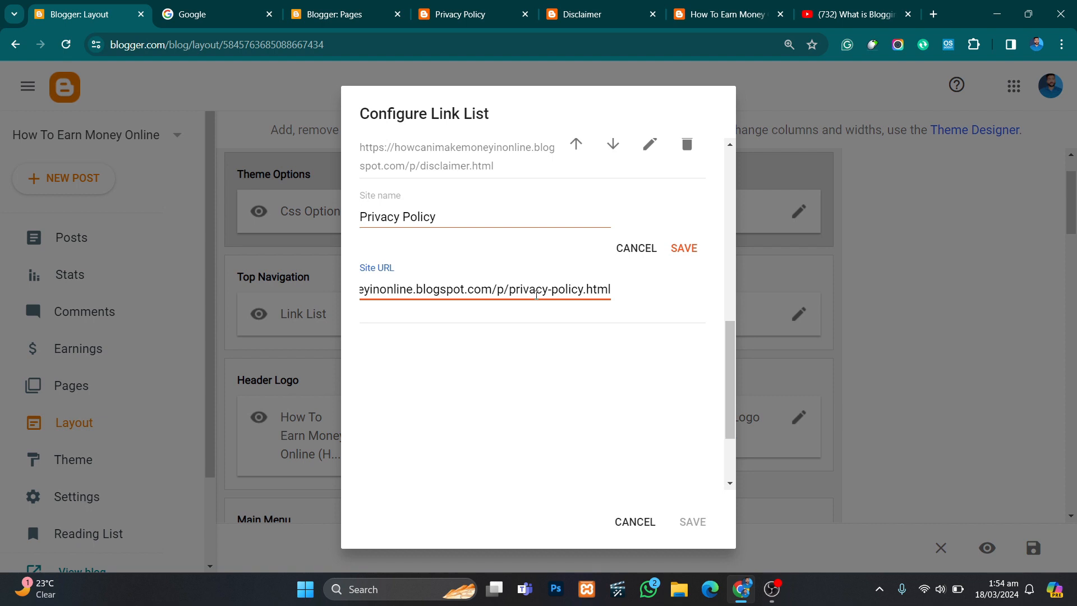
left_click(684, 248)
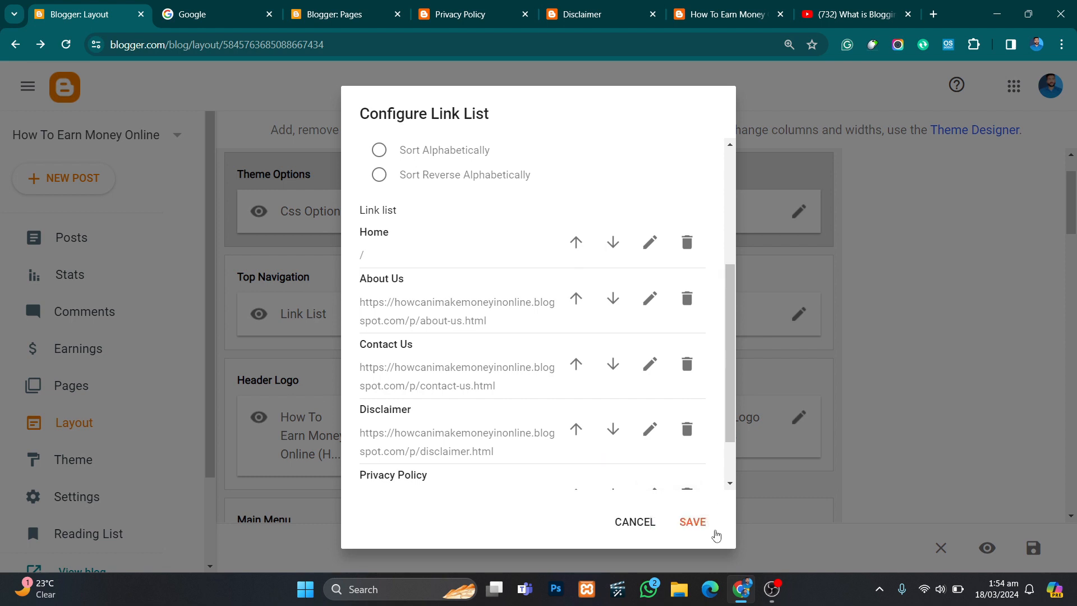
- Save the whole top navigation link list and close the leftover Disclaimer page and old blog views
scroll(580, 401, "down", 2)
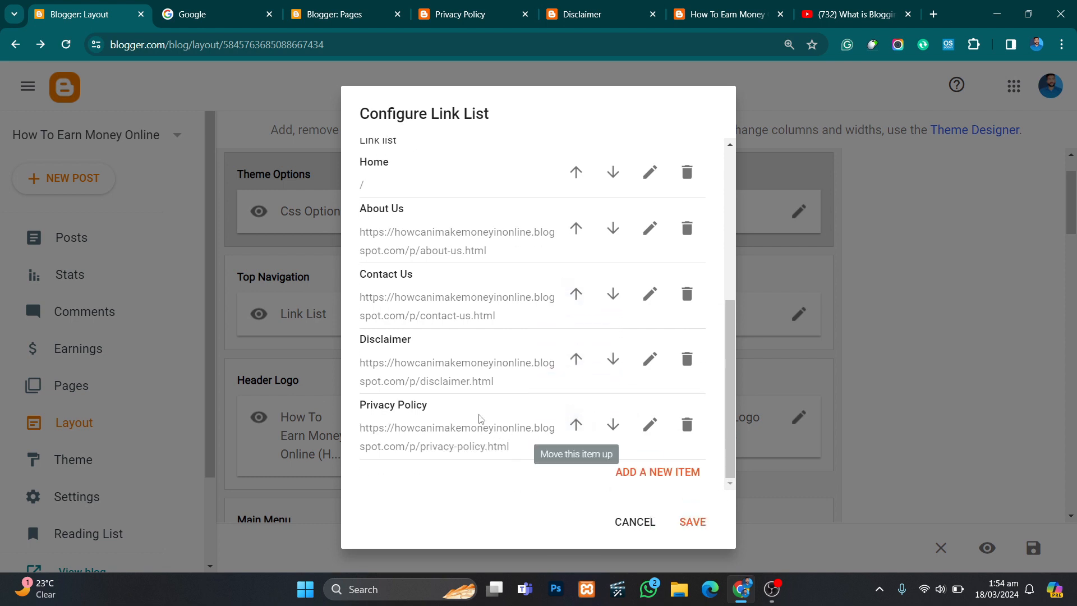
left_click(693, 522)
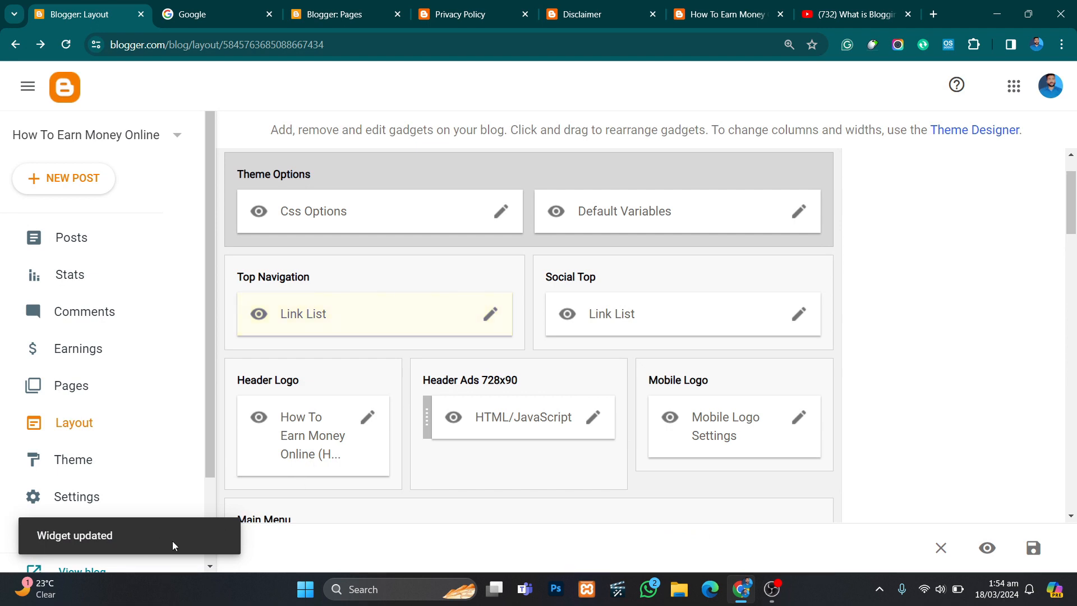
scroll(192, 471, "down", 2)
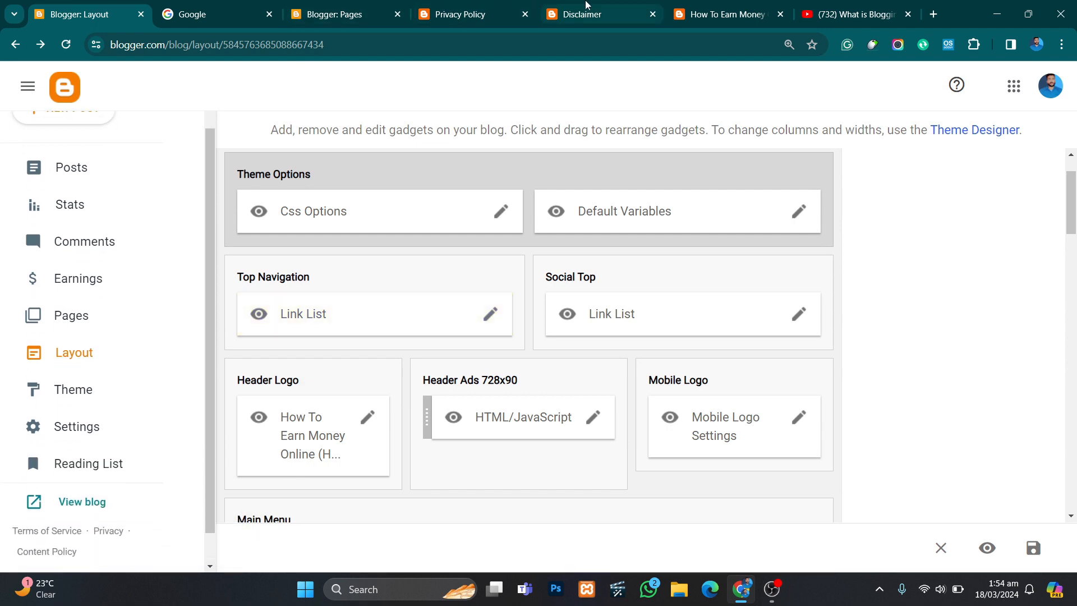
left_click(482, 11)
left_click(615, 5)
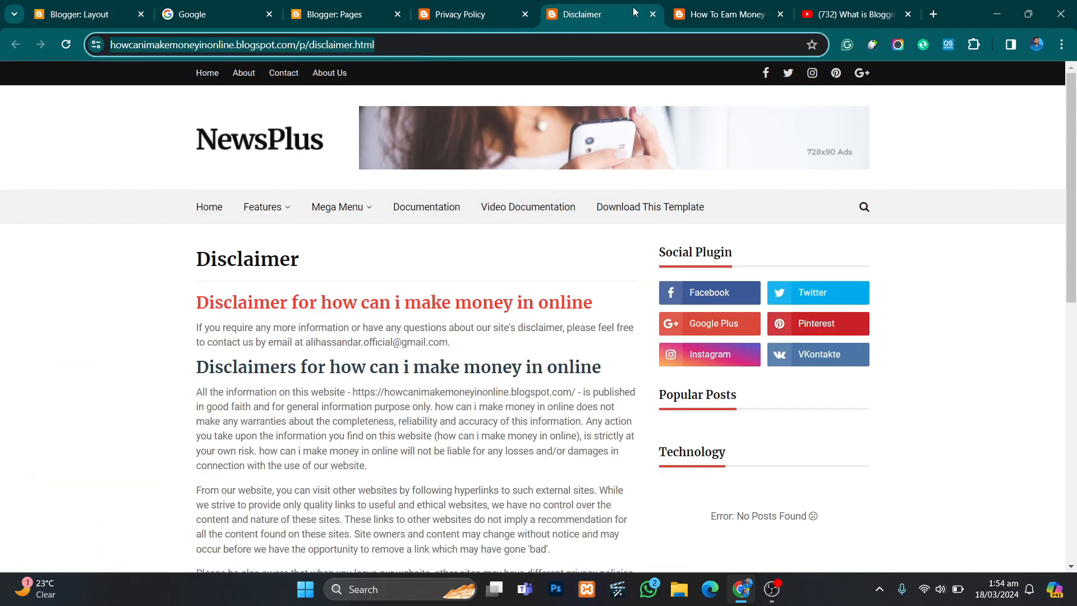
left_click(652, 14)
left_click(652, 14)
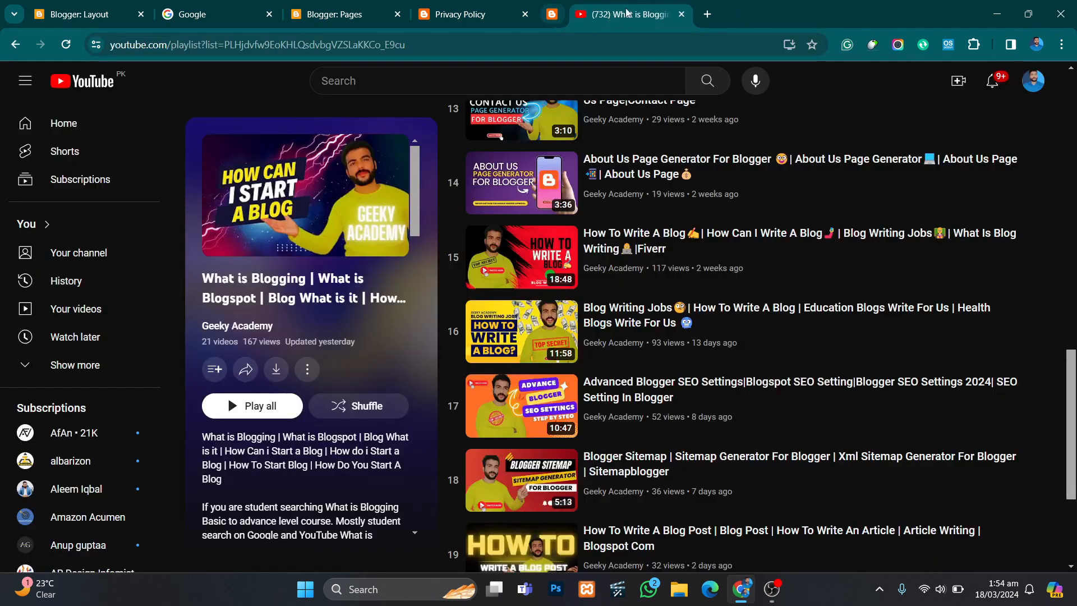
- Open the live blog to examine its top navigation links, and look through the header and content of the published Privacy Policy page
left_click(488, 14)
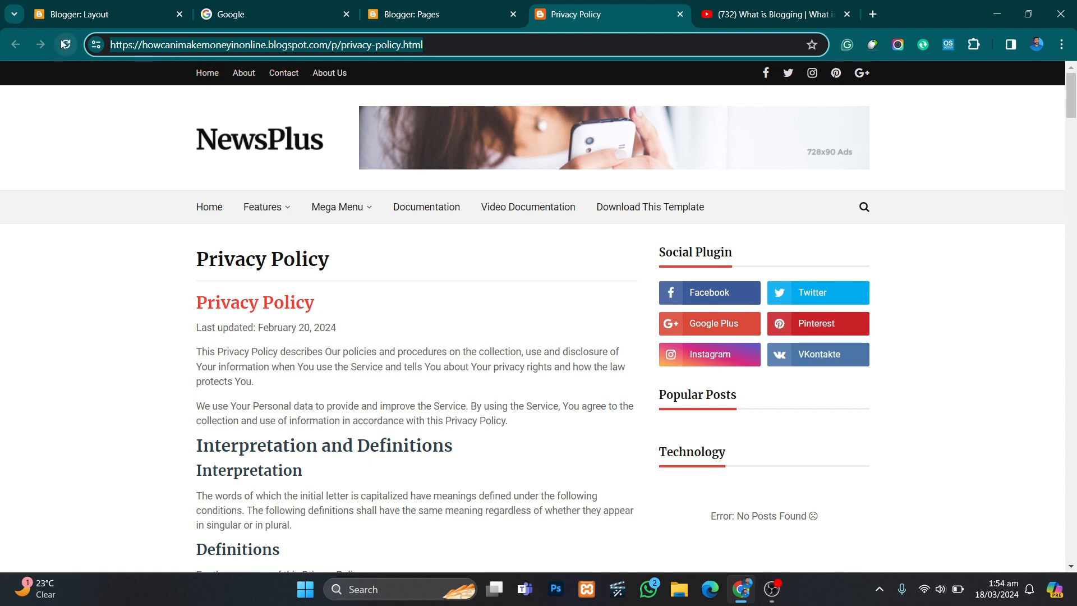
left_click(443, 2)
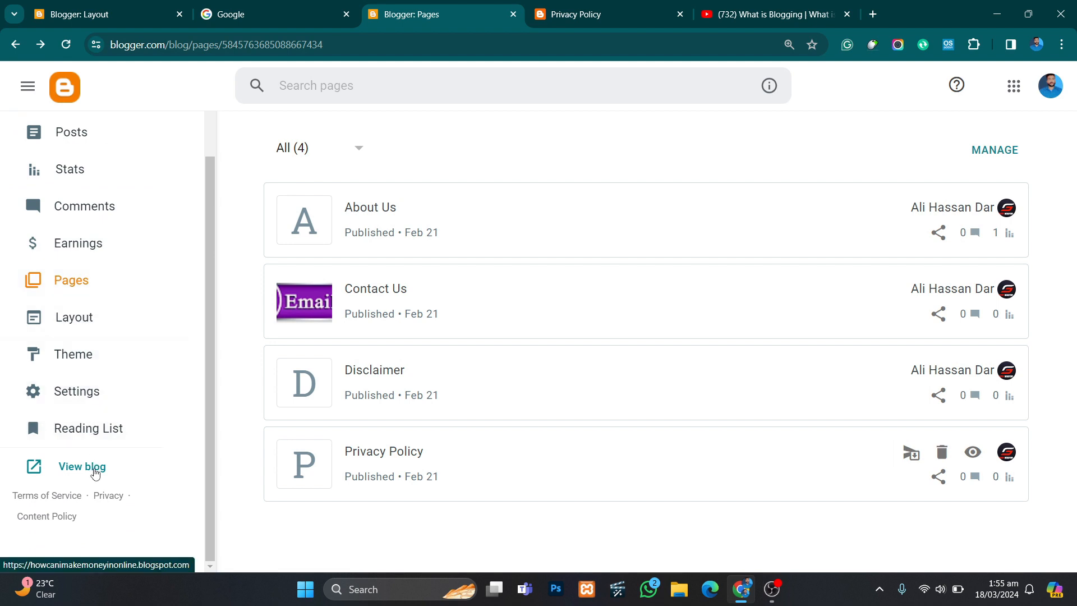
left_click(95, 473)
mouse_move(521, 4)
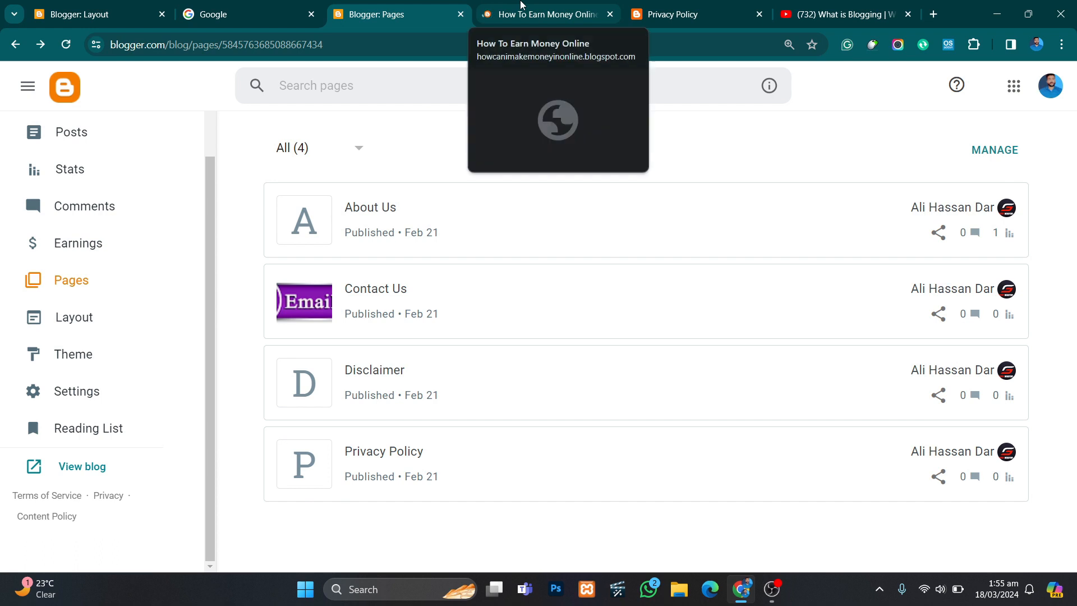
left_click(521, 4)
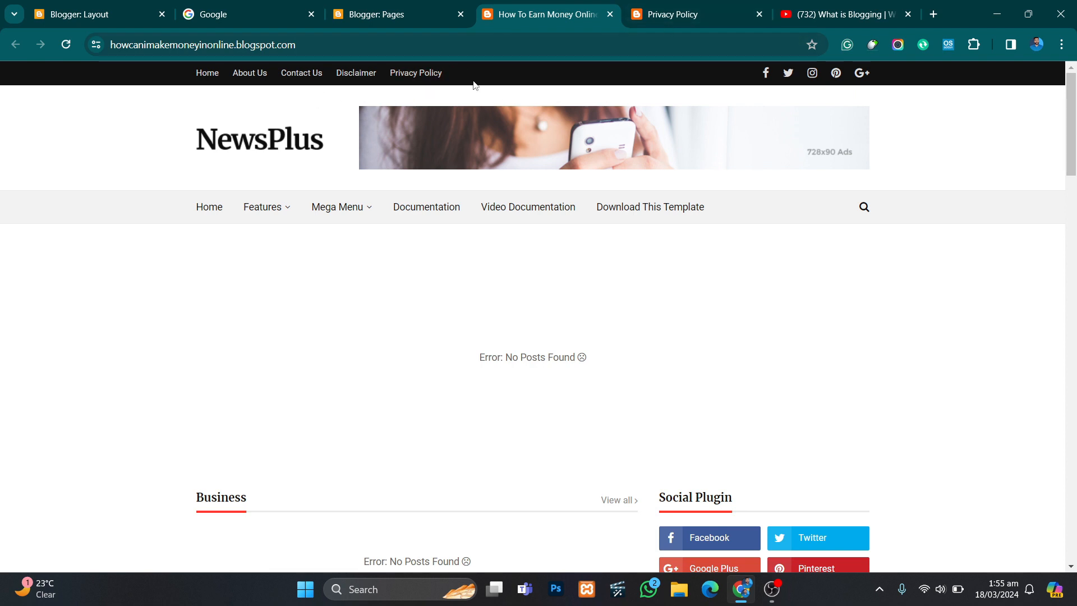
left_click(691, 10)
left_click(460, 46)
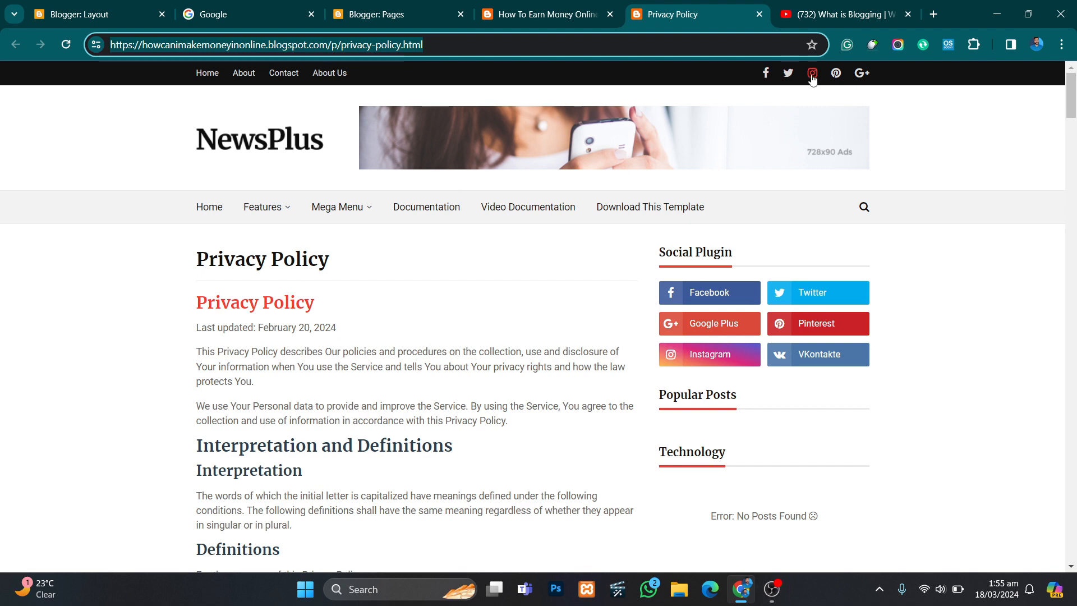
scroll(622, 155, "down", 1)
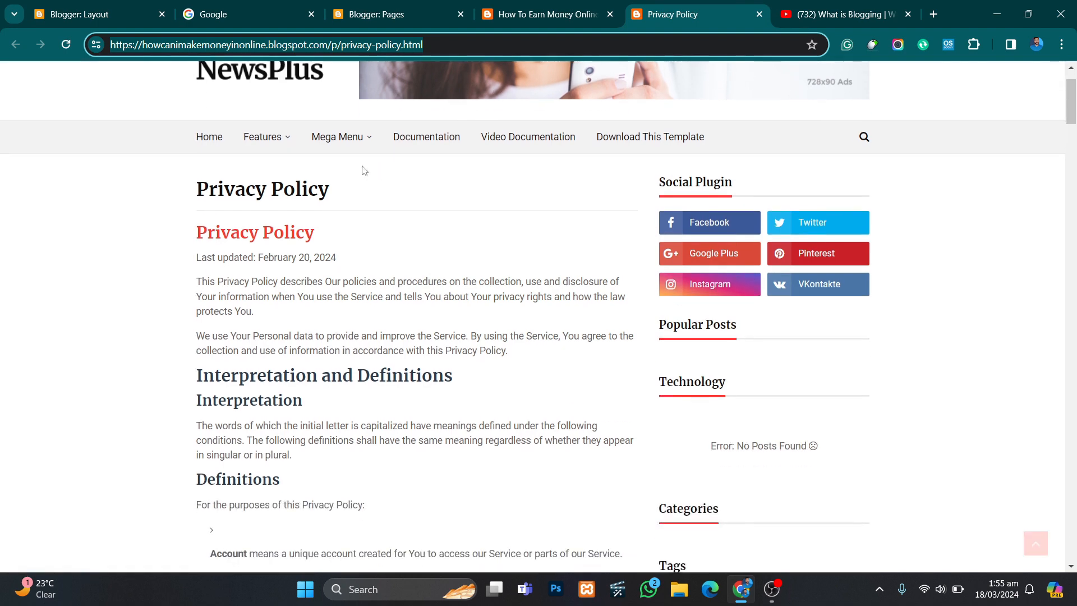
scroll(543, 145, "down", 7)
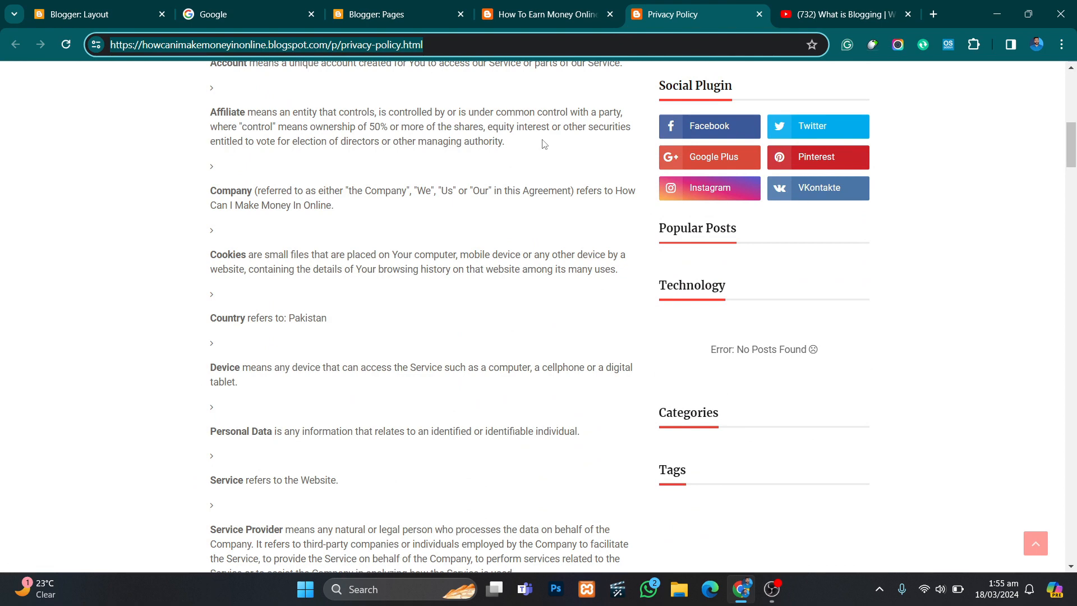
scroll(543, 145, "up", 8)
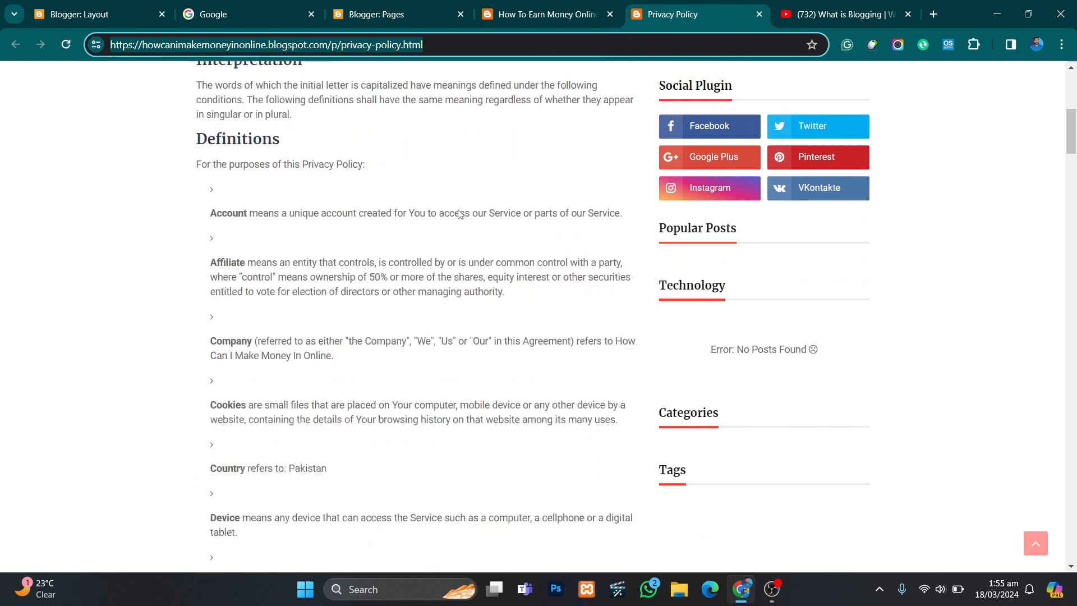
- Switch to YouTube, search for geeky academy, and set the Geeky Academy channel's notifications to All
left_click(836, 4)
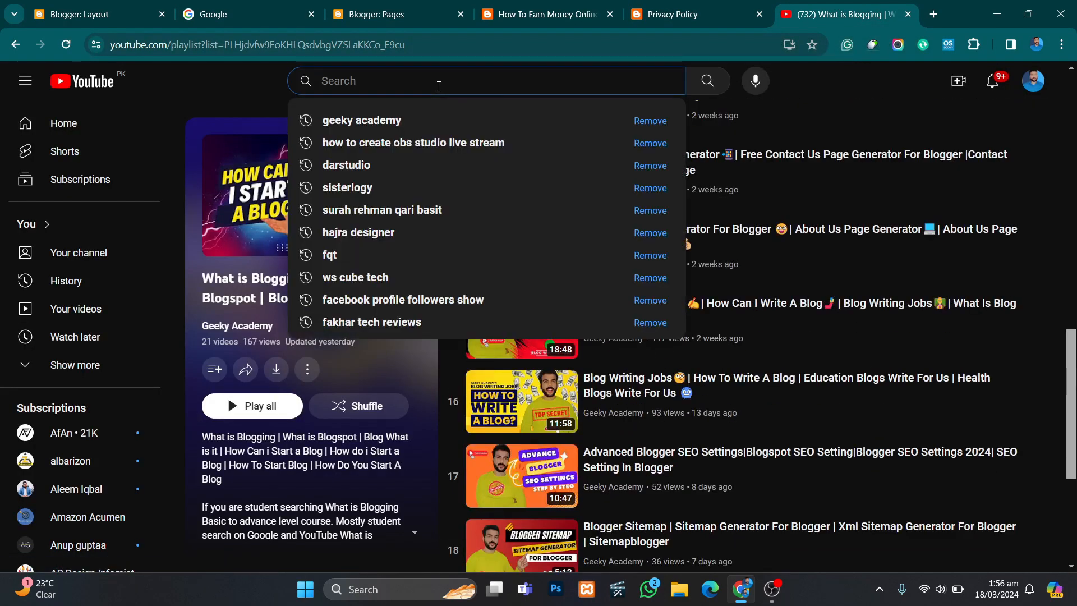
type("gee")
key("Down")
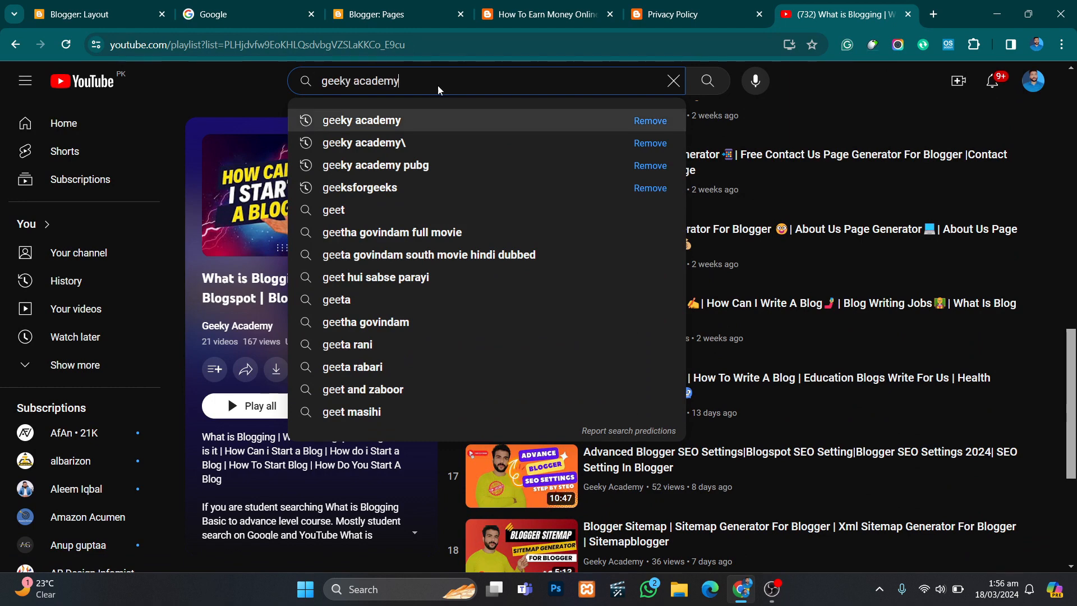
key("Return")
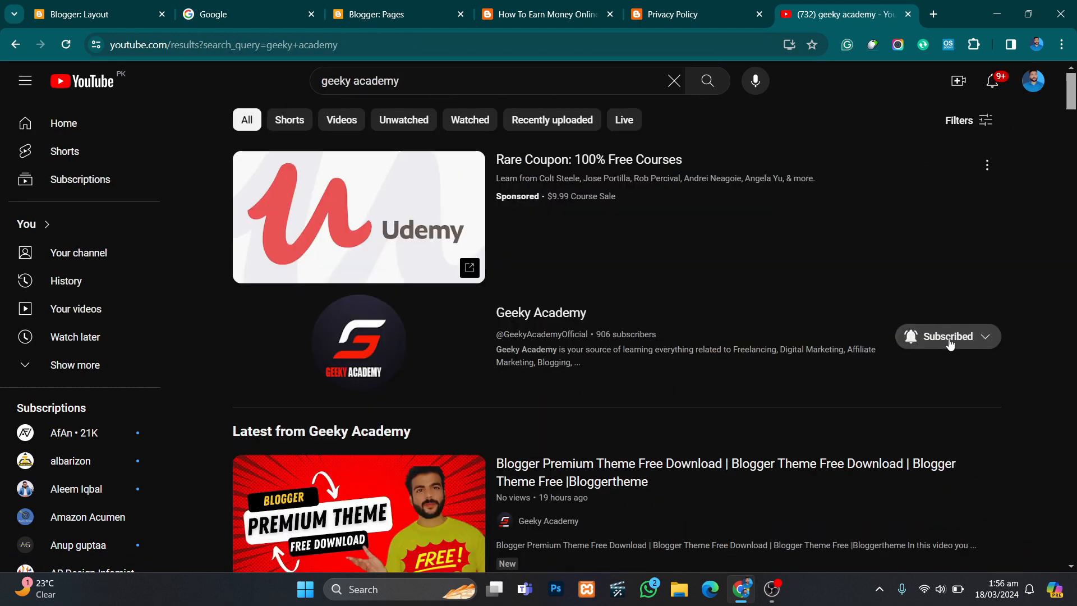
left_click(947, 339)
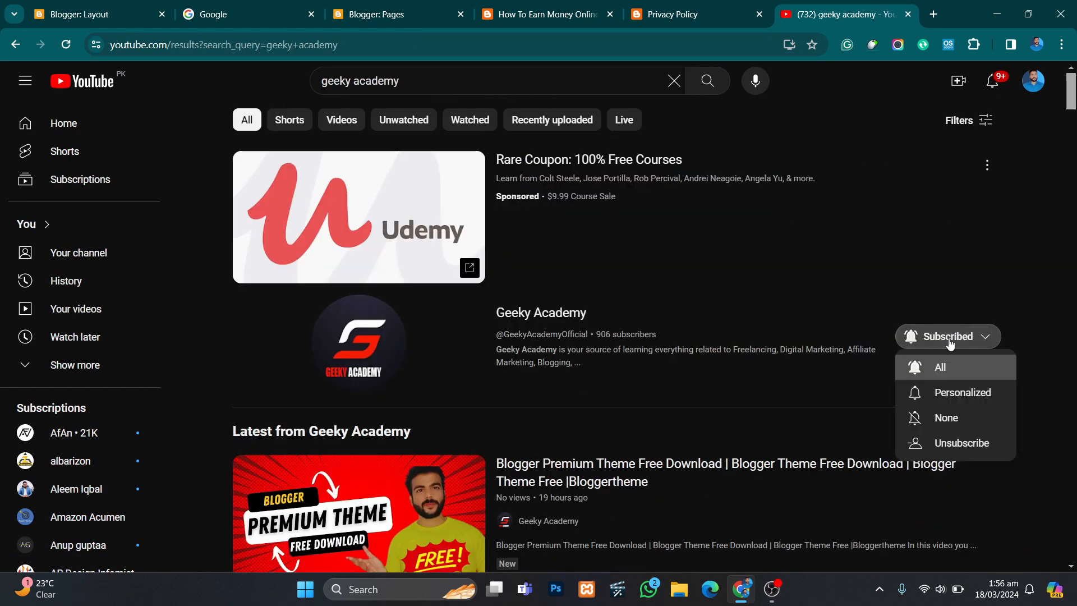
left_click(951, 377)
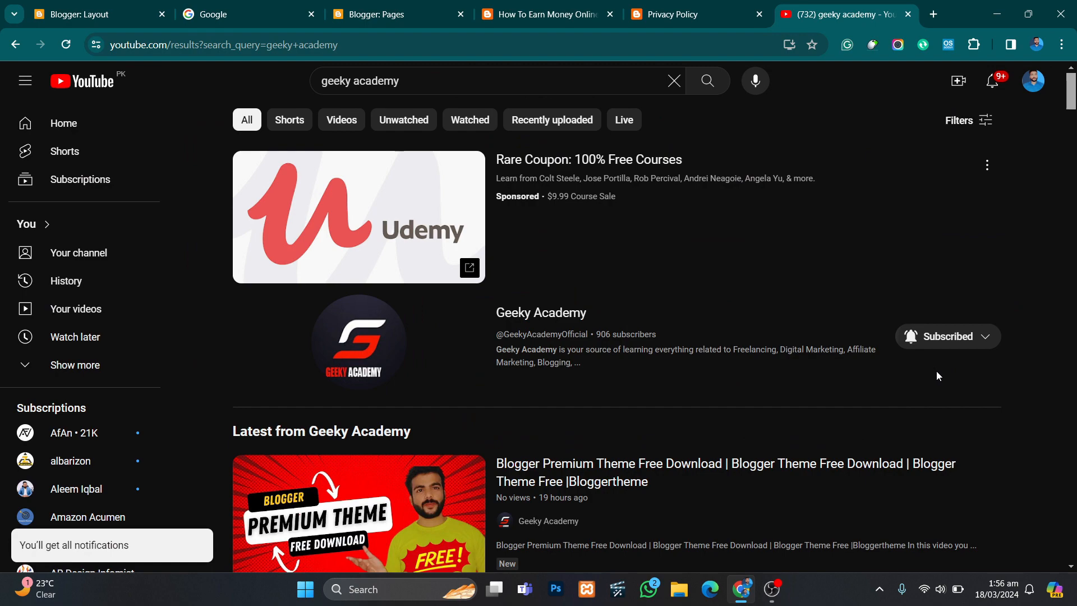